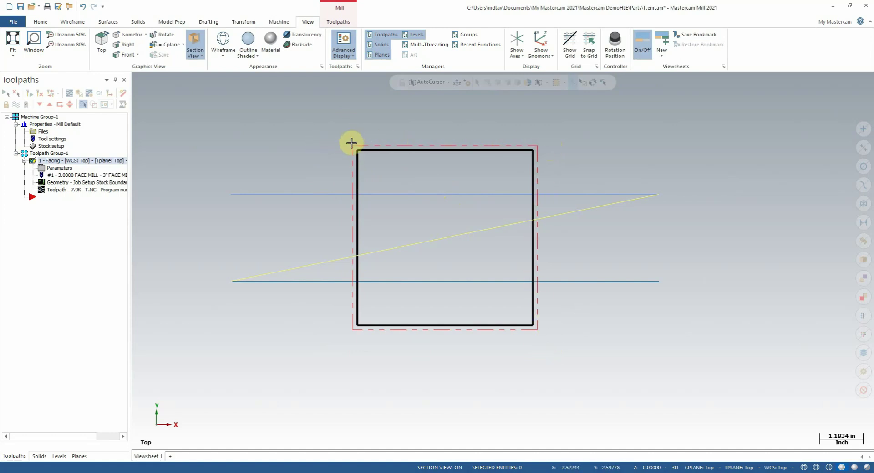
- Create a 2D contour toolpath using the closed chain around the square part outline
{"action": "middle_click_drag", "start_coordinate": [291, 263], "coordinate": [397, 138]}
{"action": "left_click", "coordinate": [338, 22]}
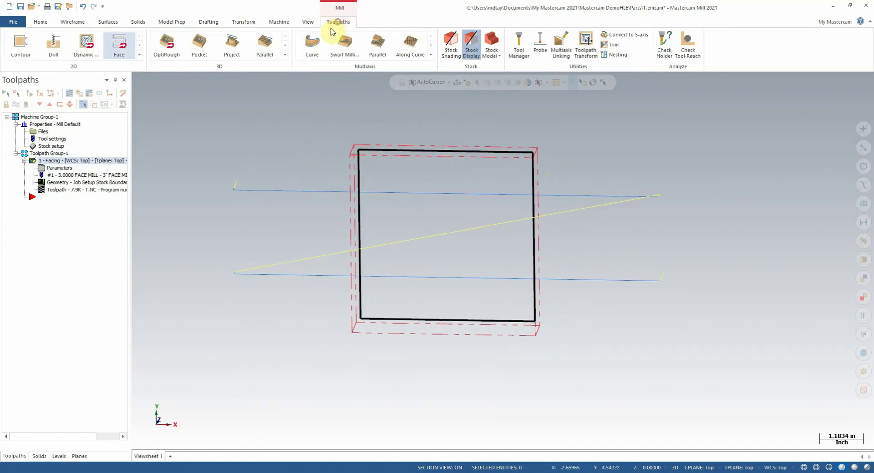
{"action": "left_click", "coordinate": [20, 54]}
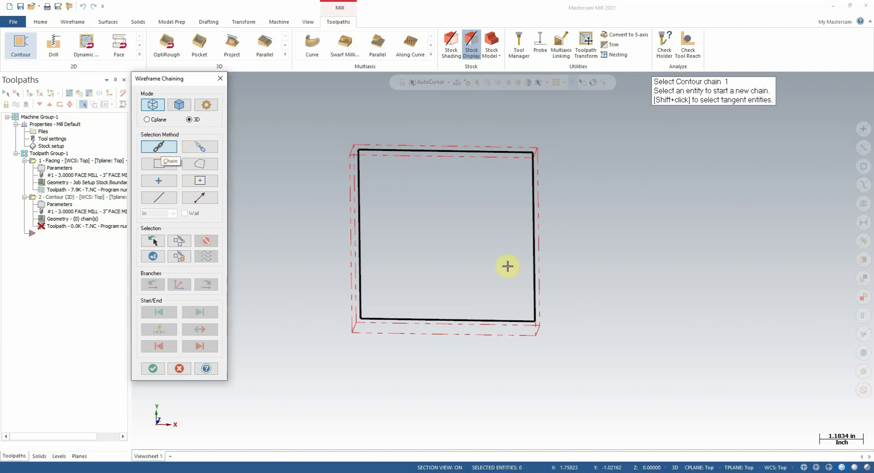
{"action": "left_click", "coordinate": [519, 321]}
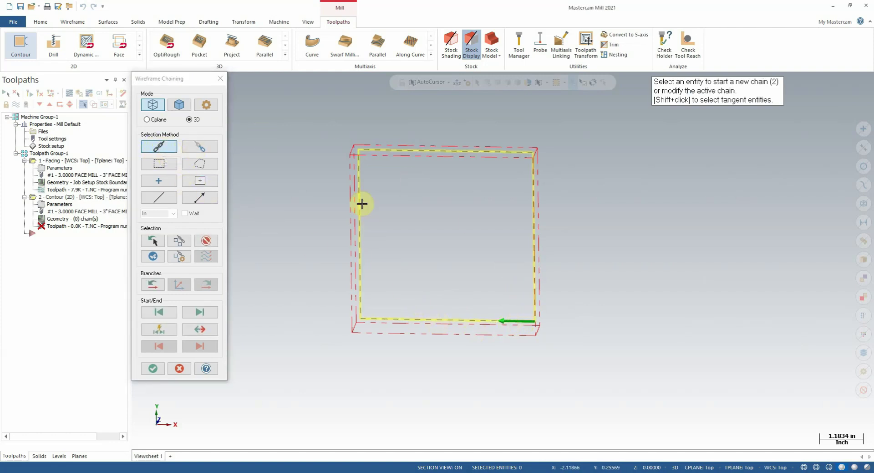
{"action": "left_click", "coordinate": [154, 369]}
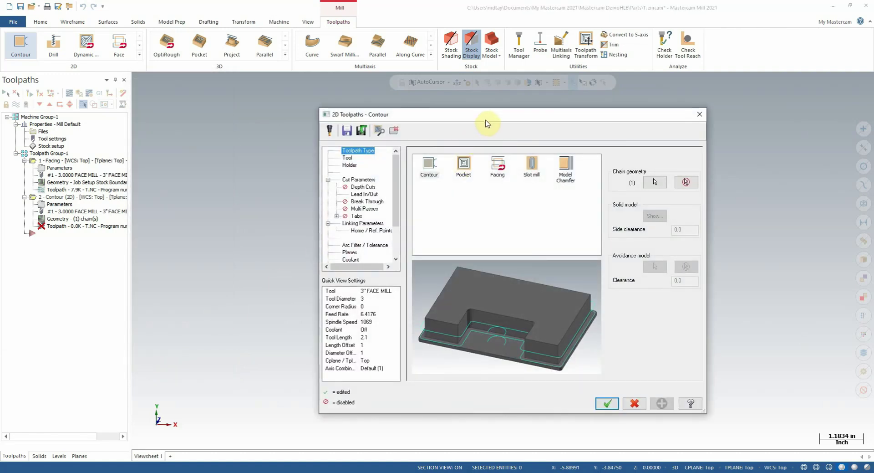
{"action": "left_click_drag", "start_coordinate": [484, 115], "coordinate": [390, 90]}
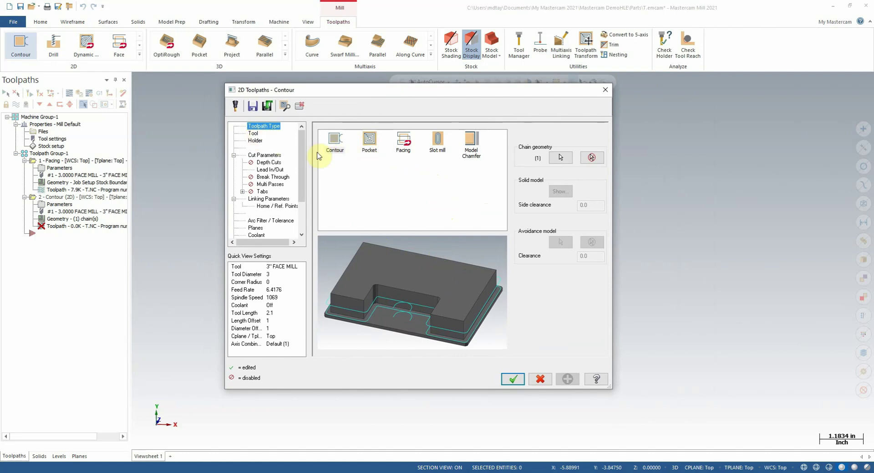
- Filter the tool library to flat endmills and assign the 1 INCH FLAT ENDMILL to the contour toolpath
{"action": "left_click", "coordinate": [253, 134]}
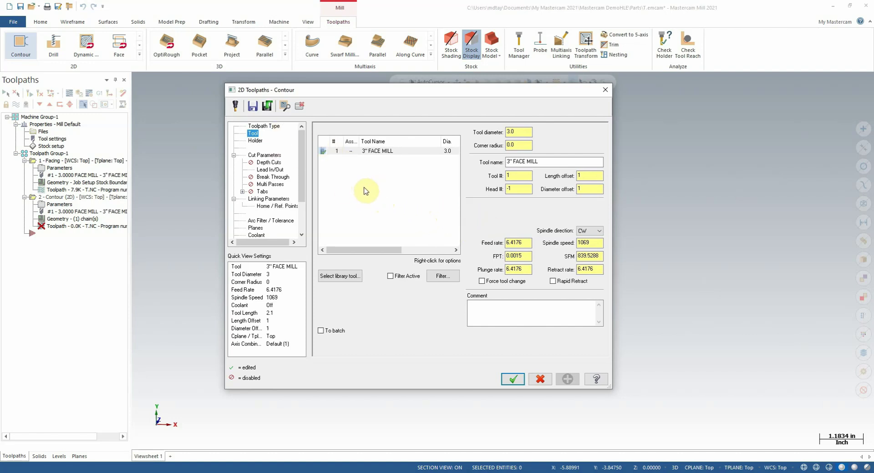
{"action": "left_click", "coordinate": [355, 277]}
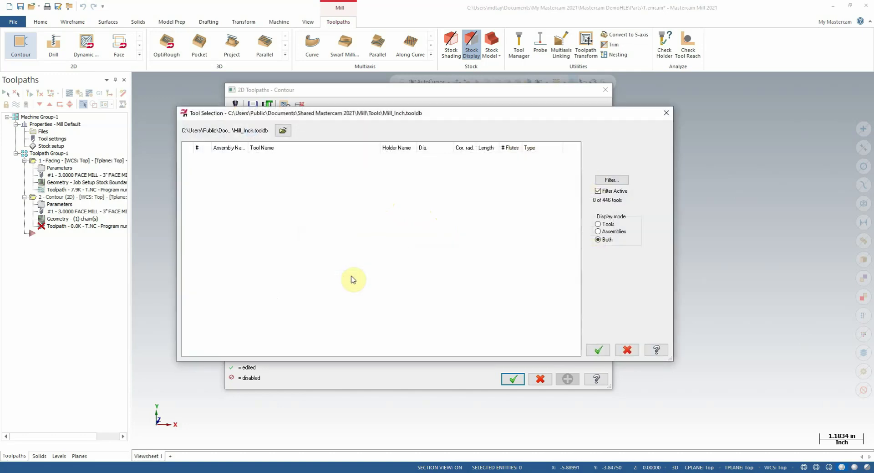
{"action": "left_click", "coordinate": [610, 181]}
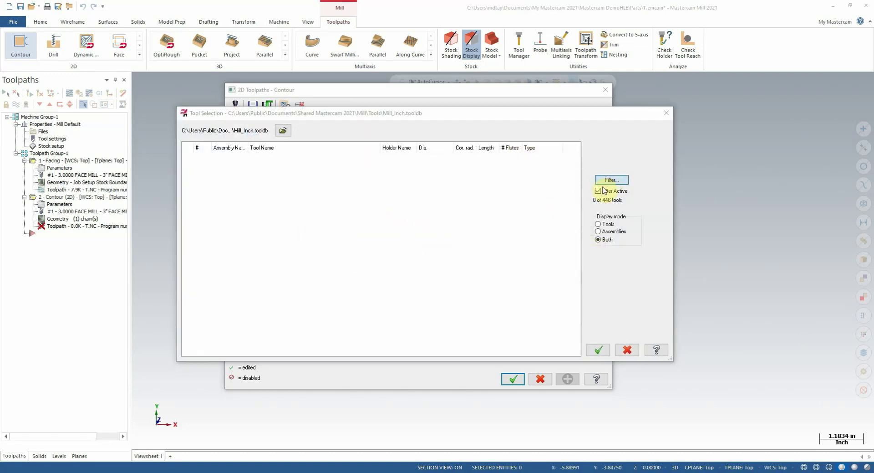
{"action": "left_click", "coordinate": [296, 185]}
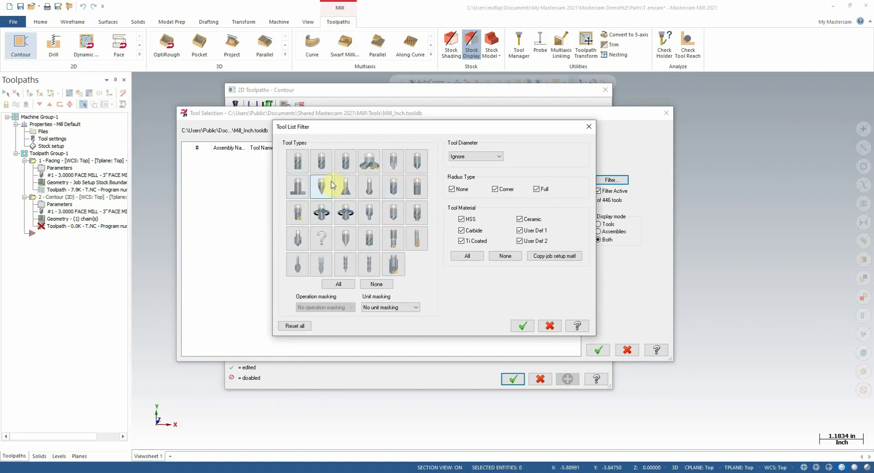
{"action": "left_click", "coordinate": [297, 158]}
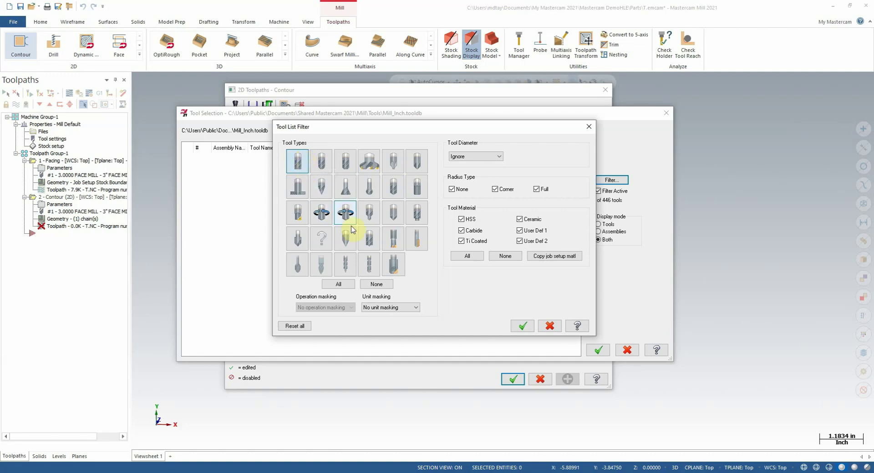
{"action": "left_click", "coordinate": [522, 326]}
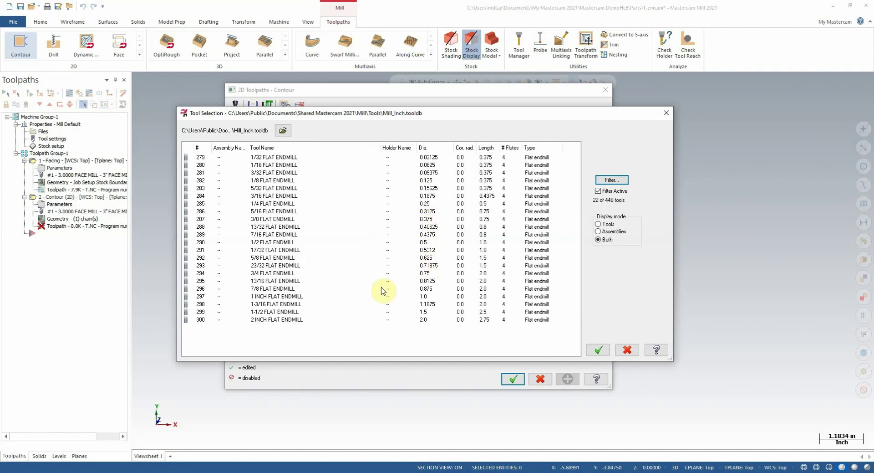
{"action": "left_click", "coordinate": [286, 296]}
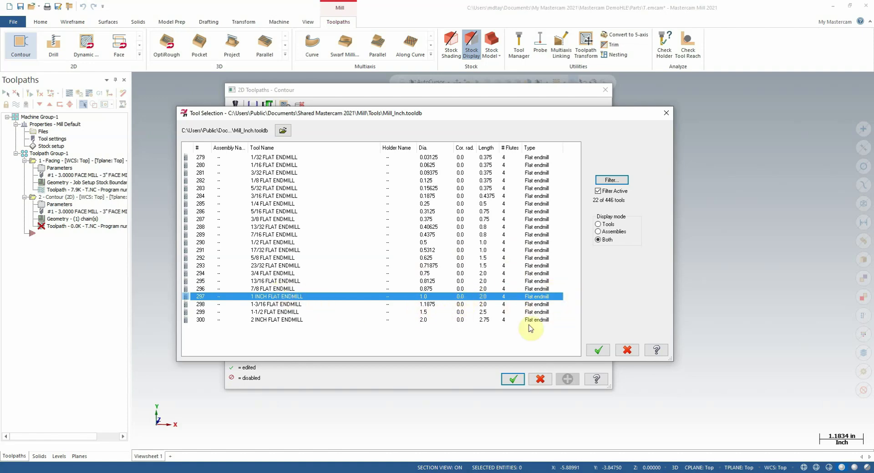
{"action": "left_click", "coordinate": [603, 349]}
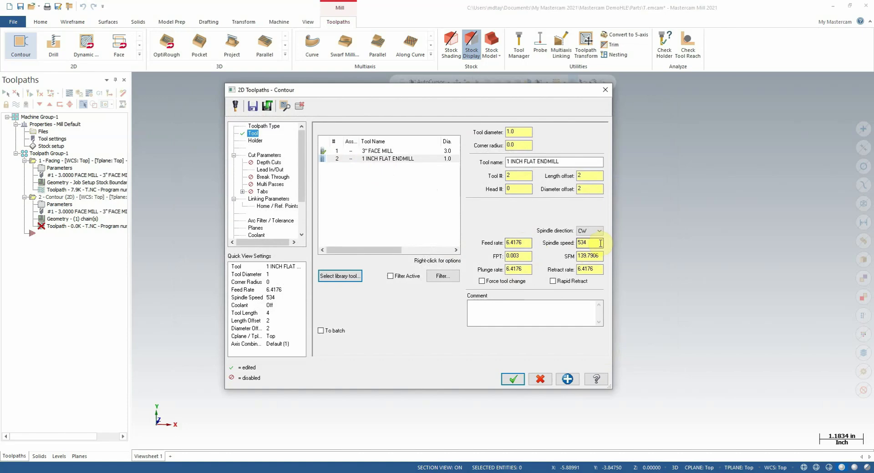
- Set the endmill's spindle speed to 2000 and its feed rate to 25
{"action": "left_click_drag", "start_coordinate": [601, 243], "coordinate": [562, 240]}
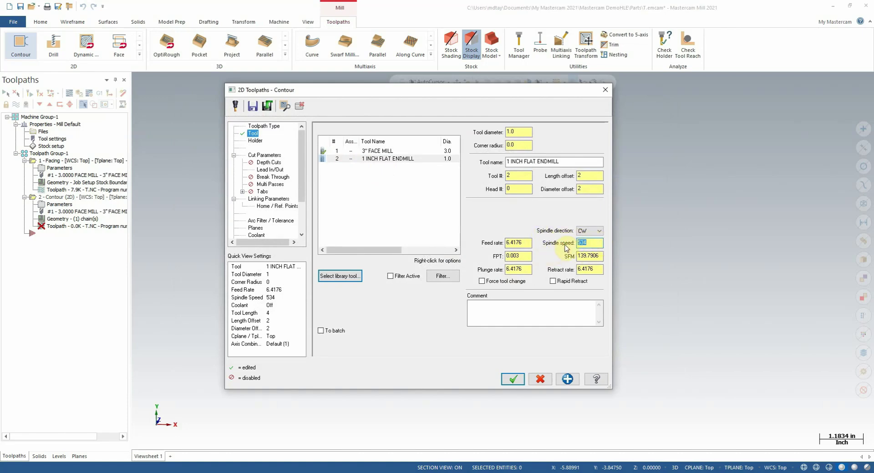
{"action": "left_click_drag", "start_coordinate": [481, 92], "coordinate": [485, 121]}
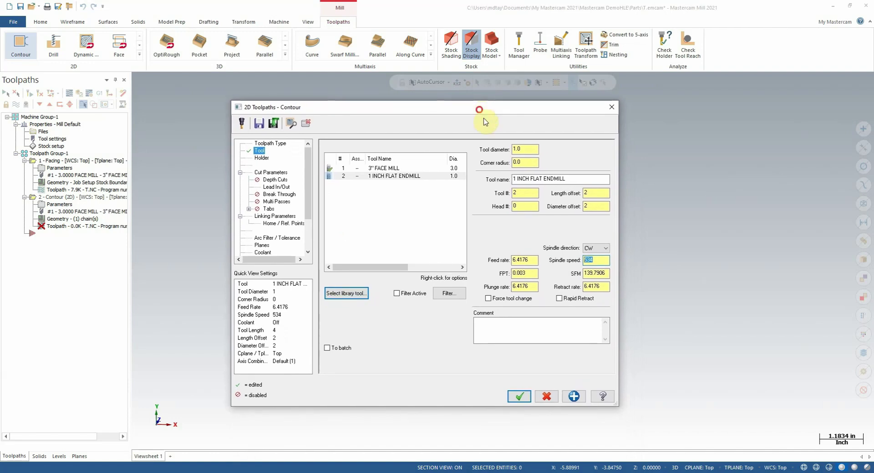
{"action": "left_click", "coordinate": [610, 259]}
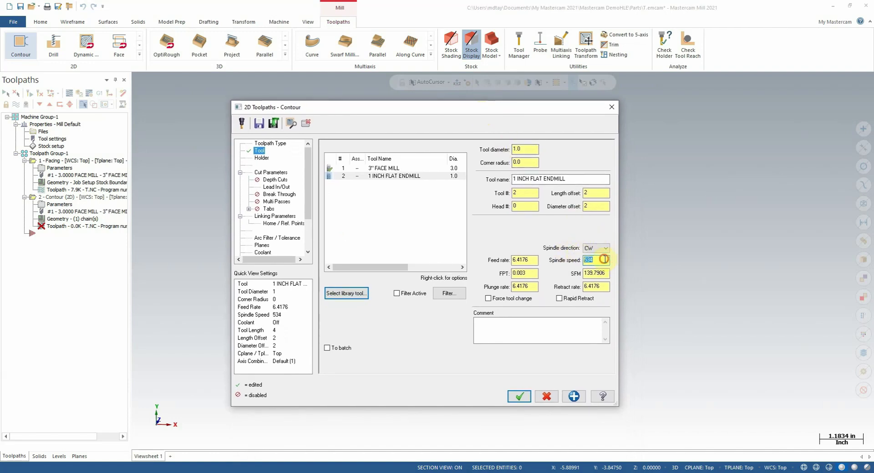
{"action": "left_click_drag", "start_coordinate": [604, 260], "coordinate": [546, 265]}
{"action": "left_click", "coordinate": [514, 262]}
{"action": "left_click_drag", "start_coordinate": [530, 261], "coordinate": [449, 266]}
{"action": "type", "text": "25"}
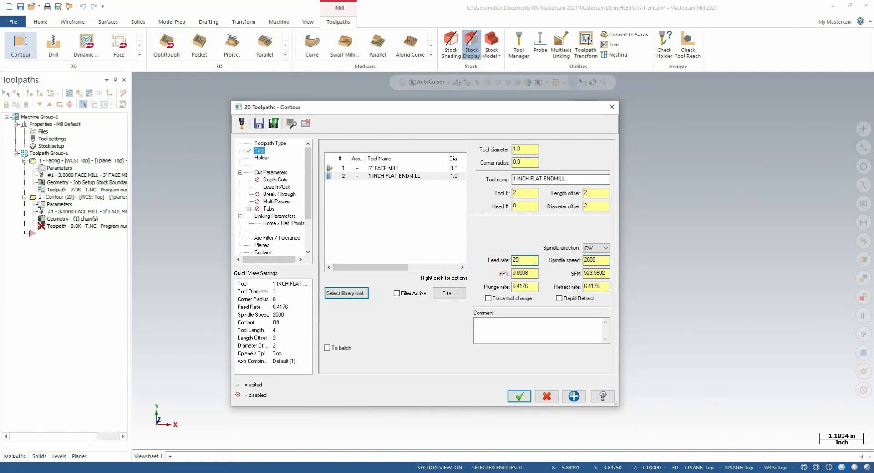
- Set the endmill's plunge rate to 25 and enable rapid retract
{"action": "left_click_drag", "start_coordinate": [531, 286], "coordinate": [473, 285]}
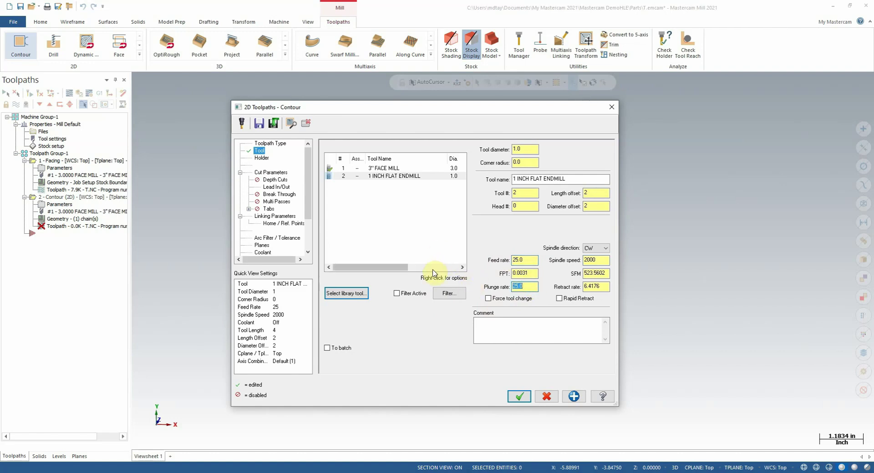
{"action": "left_click", "coordinate": [531, 287]}
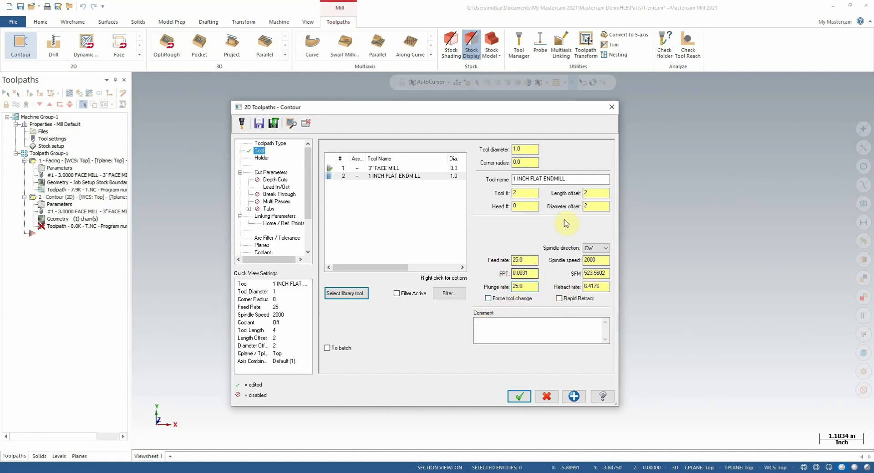
{"action": "left_click", "coordinate": [578, 299]}
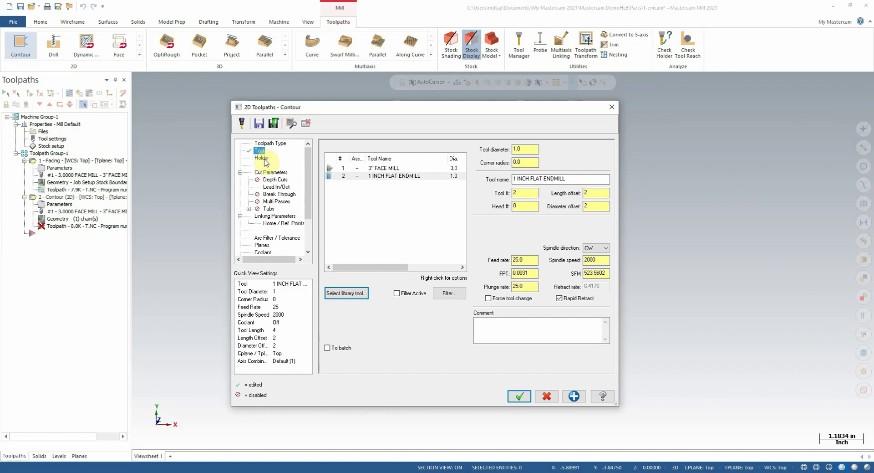
- Preview the 2D chamfer contour type in the cut parameters and return the contour type to 2D
{"action": "left_click", "coordinate": [262, 173]}
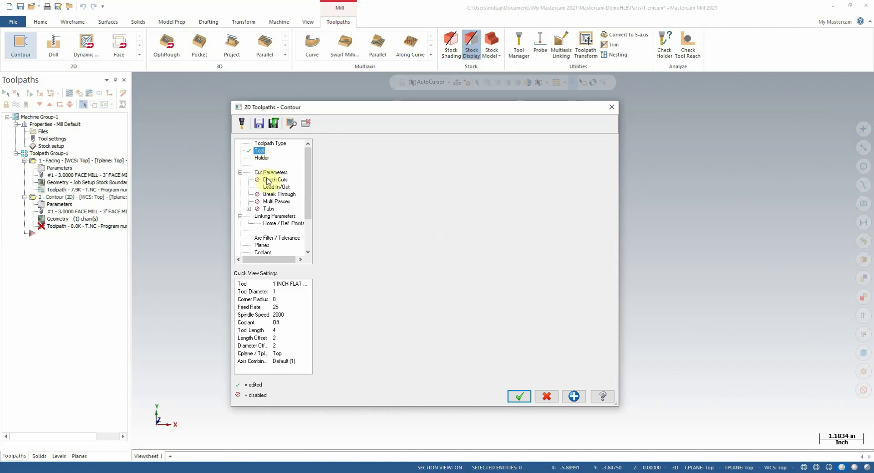
{"action": "left_click", "coordinate": [361, 184]}
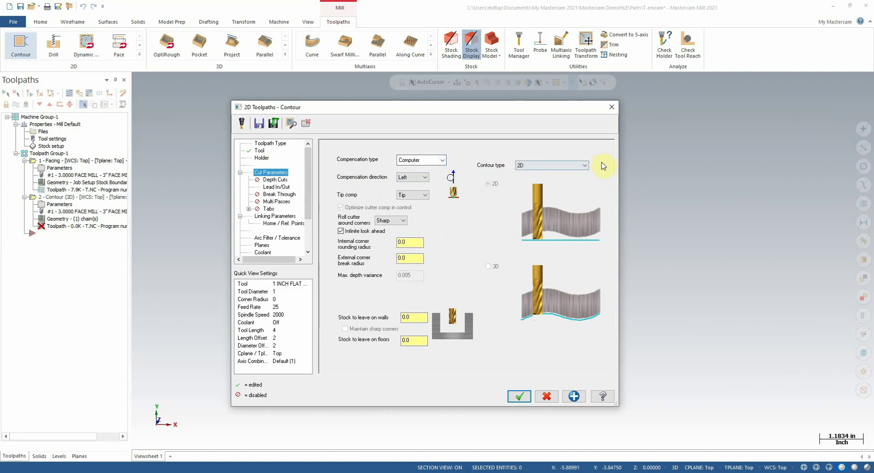
{"action": "left_click", "coordinate": [586, 168]}
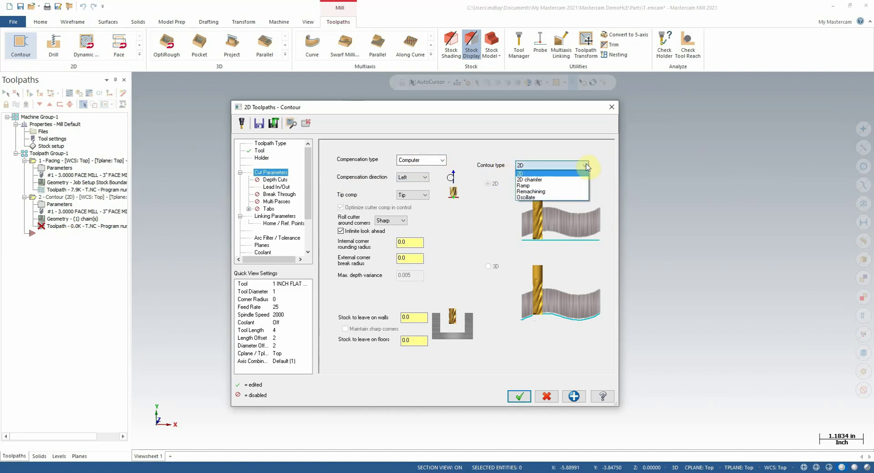
{"action": "left_click", "coordinate": [539, 179]}
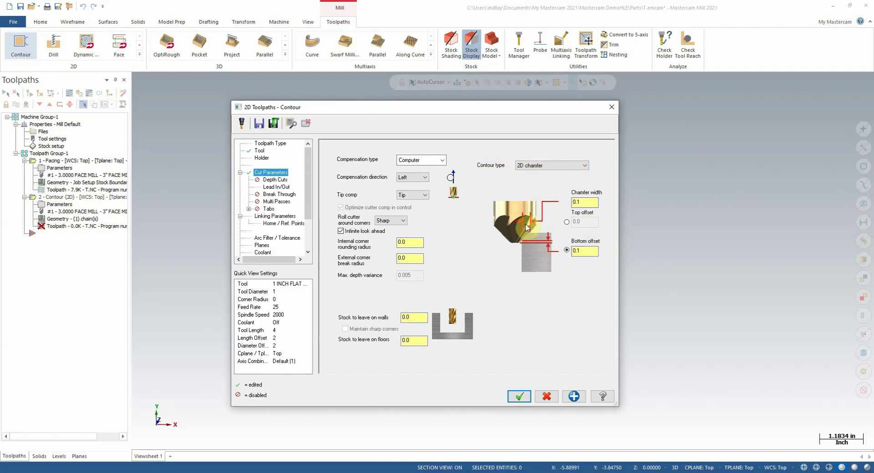
{"action": "left_click", "coordinate": [538, 166]}
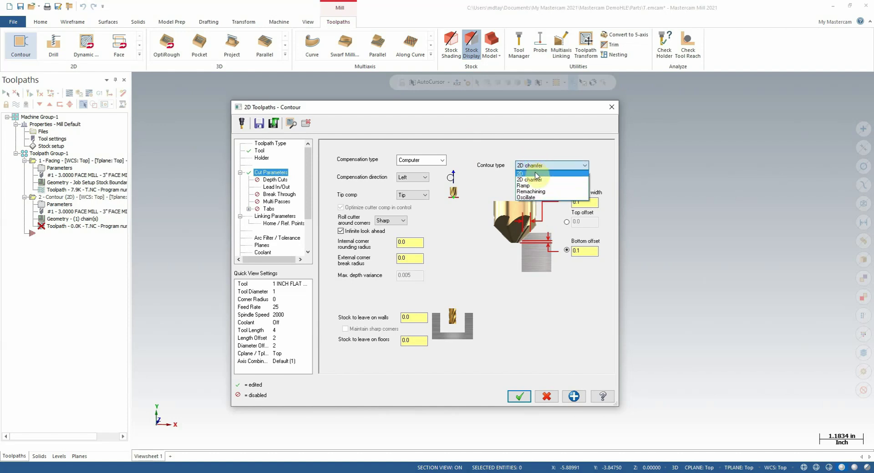
{"action": "left_click", "coordinate": [536, 174]}
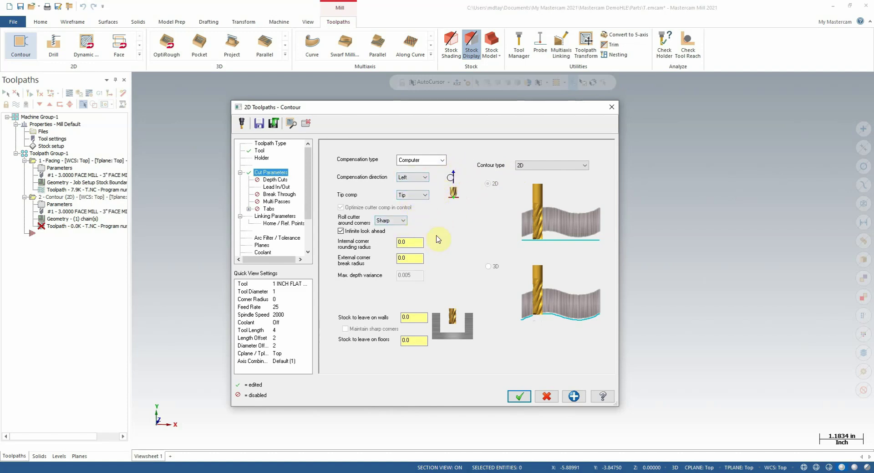
- Review the stock to leave on walls and floors, and the depth cuts settings
{"action": "left_click", "coordinate": [417, 318]}
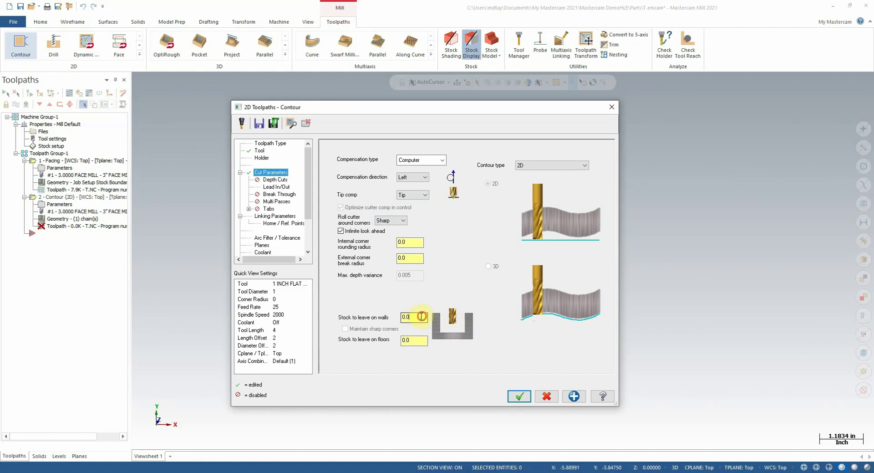
{"action": "left_click", "coordinate": [425, 320]}
{"action": "double_click", "coordinate": [402, 343]}
{"action": "left_click", "coordinate": [425, 317]}
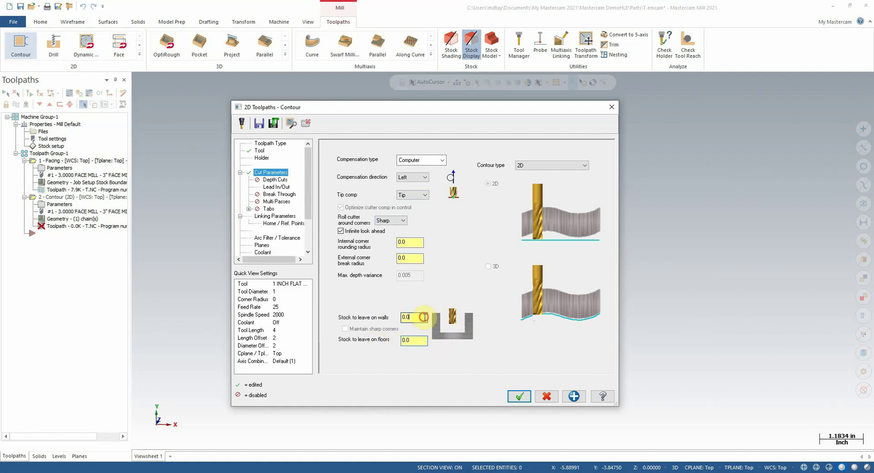
{"action": "left_click", "coordinate": [426, 317]}
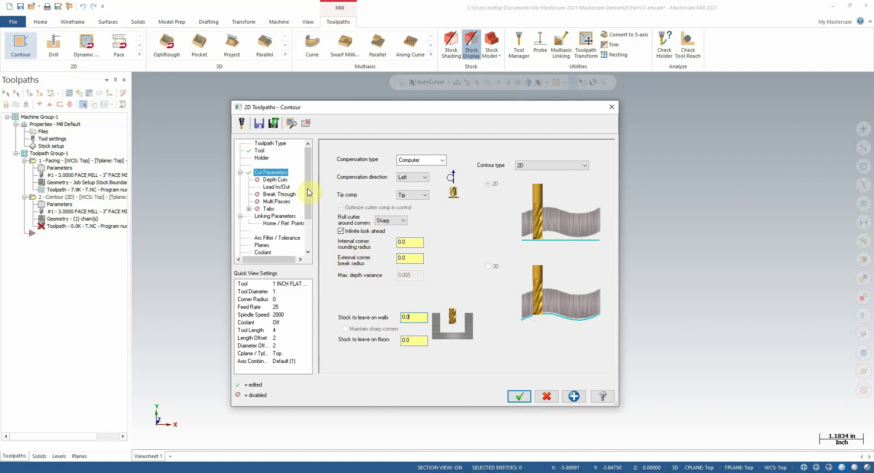
{"action": "left_click", "coordinate": [275, 180]}
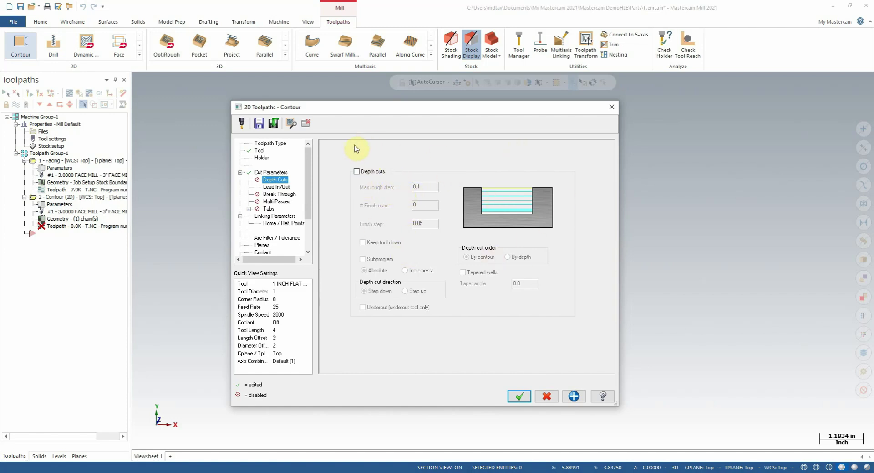
- Set the lead-in entry's arc radius and tangent line length to 50 percent each
{"action": "left_click", "coordinate": [276, 186]}
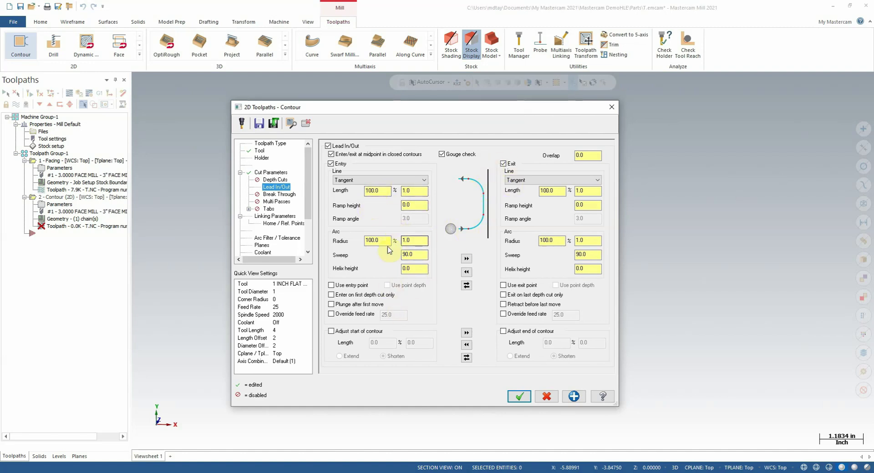
{"action": "left_click", "coordinate": [387, 191]}
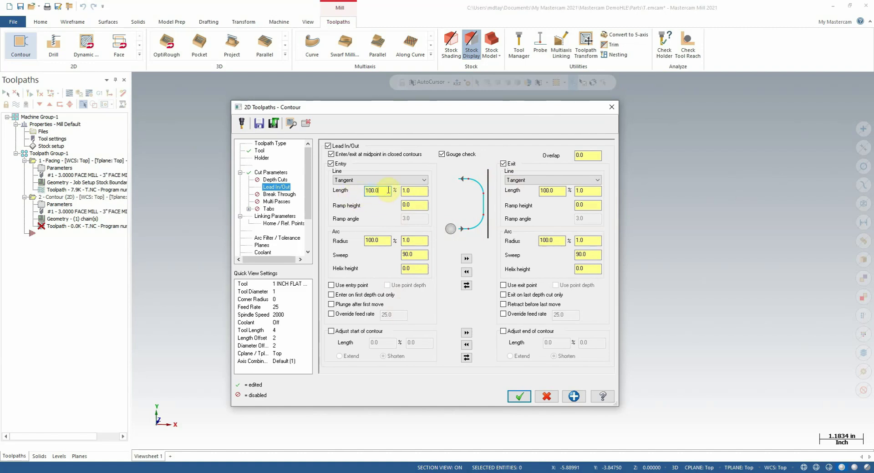
{"action": "left_click", "coordinate": [418, 190]}
{"action": "left_click", "coordinate": [415, 191]}
{"action": "double_click", "coordinate": [414, 240]}
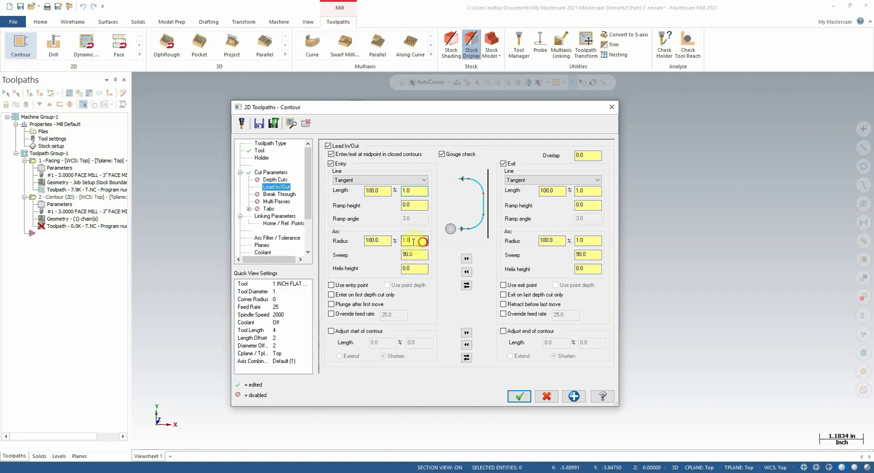
{"action": "left_click", "coordinate": [381, 240]}
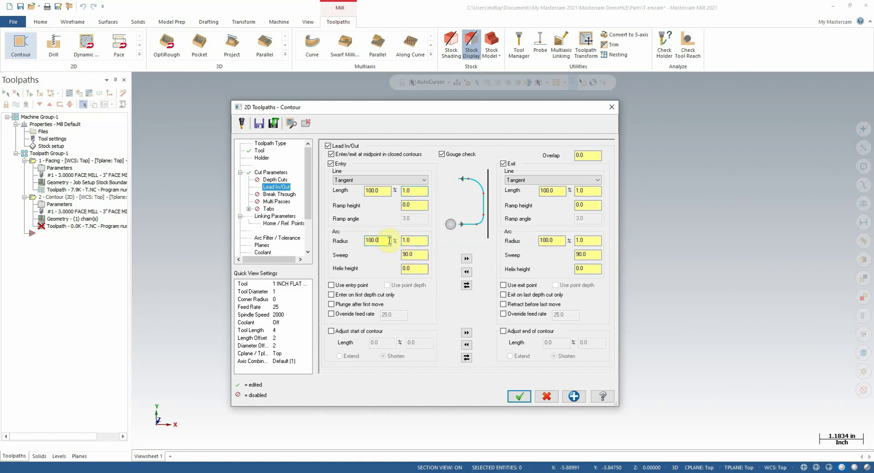
{"action": "left_click_drag", "start_coordinate": [386, 238], "coordinate": [359, 242]}
{"action": "type", "text": "50"}
{"action": "left_click_drag", "start_coordinate": [387, 190], "coordinate": [364, 192]}
{"action": "type", "text": "5"}
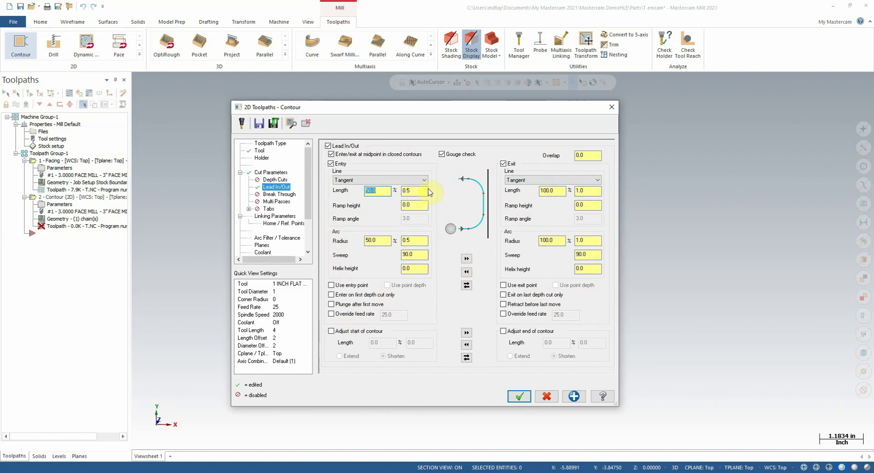
- Copy the lead-in entry settings to the exit, giving a 50 percent line length and arc radius
{"action": "left_click", "coordinate": [468, 260]}
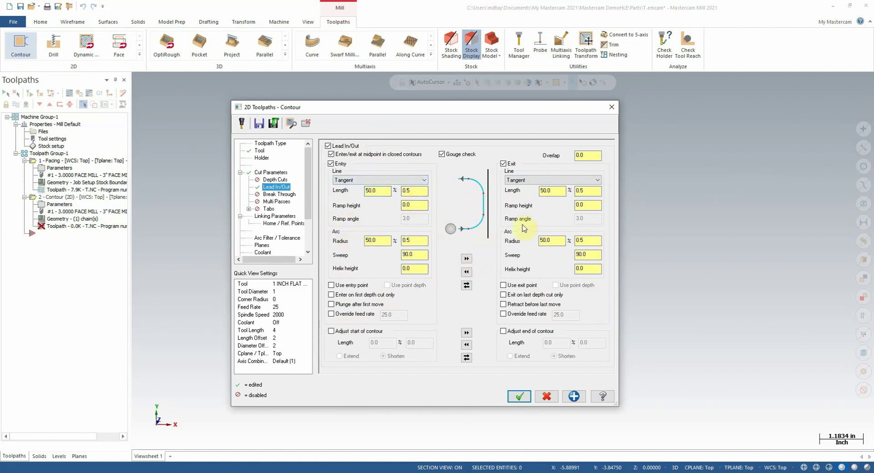
{"action": "left_click", "coordinate": [552, 240]}
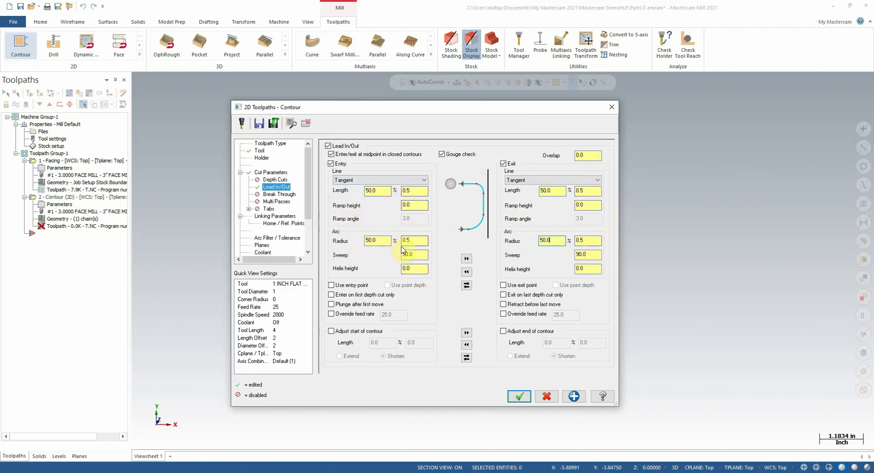
- Enable break through for the contour toolpath and enter a break through amount
{"action": "left_click", "coordinate": [274, 195]}
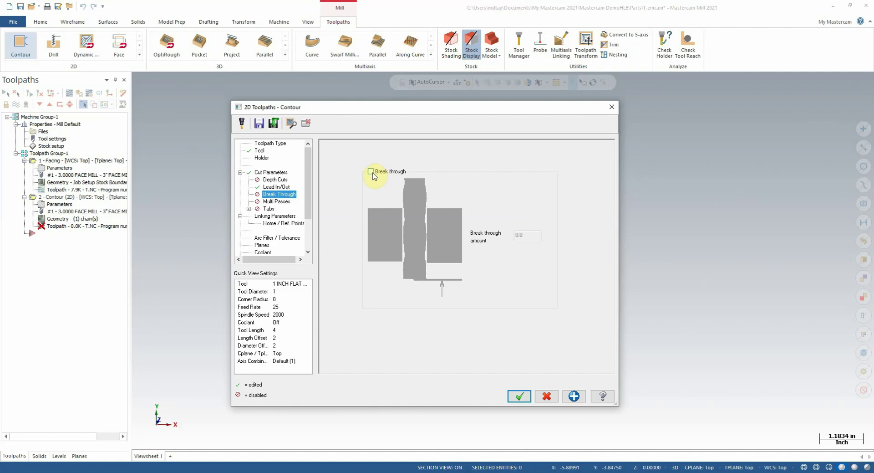
{"action": "left_click_drag", "start_coordinate": [412, 109], "coordinate": [660, 111]}
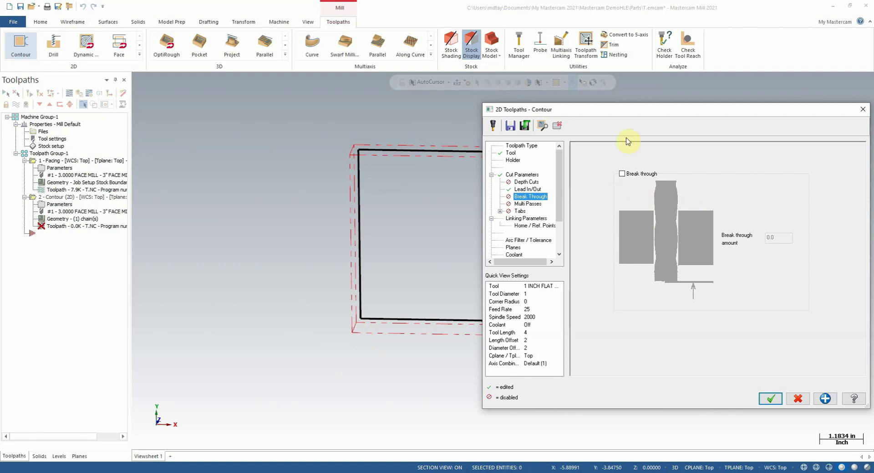
{"action": "left_click_drag", "start_coordinate": [643, 112], "coordinate": [611, 94]}
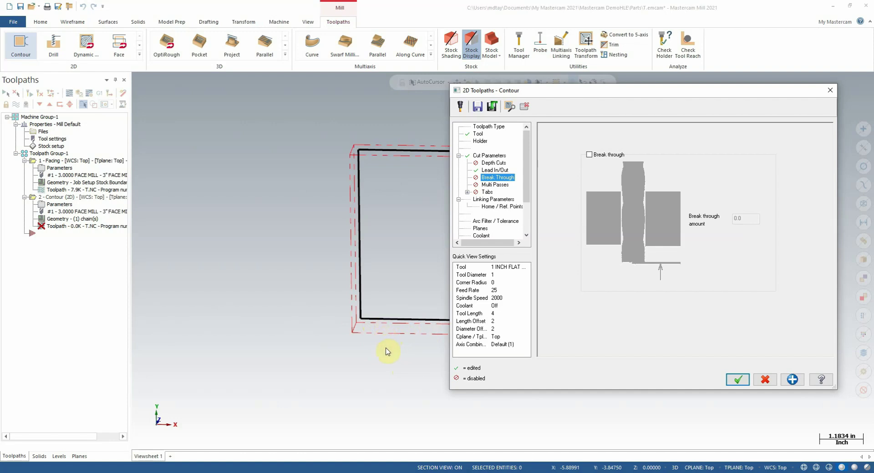
{"action": "left_click_drag", "start_coordinate": [584, 93], "coordinate": [419, 101]}
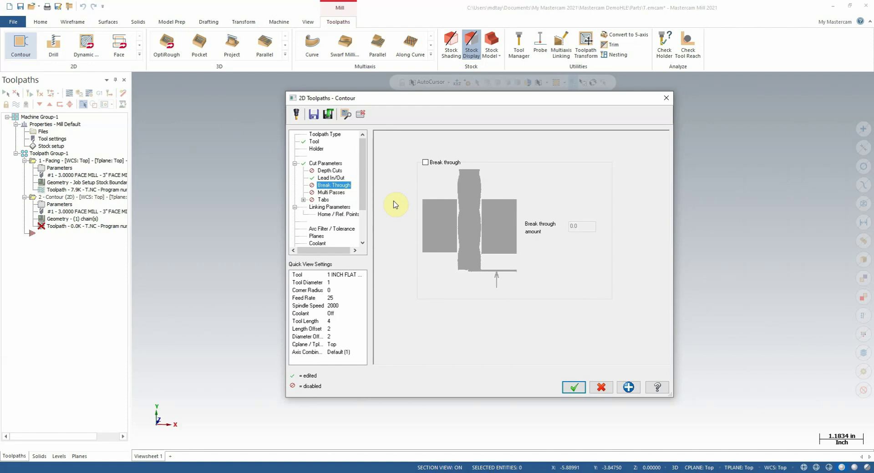
{"action": "left_click_drag", "start_coordinate": [462, 101], "coordinate": [649, 96]}
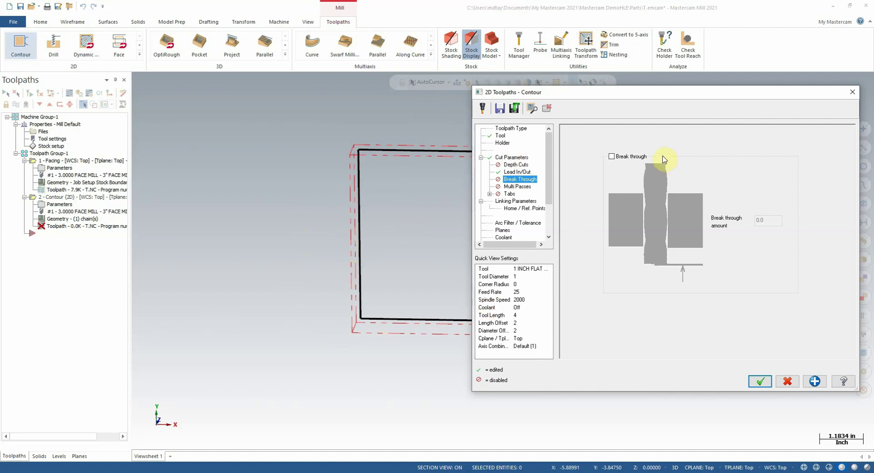
{"action": "left_click_drag", "start_coordinate": [663, 94], "coordinate": [537, 93]}
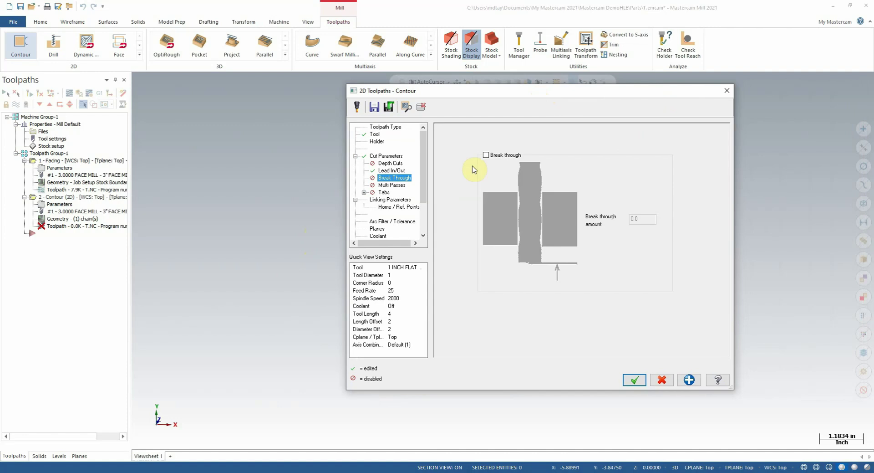
{"action": "left_click", "coordinate": [498, 157]}
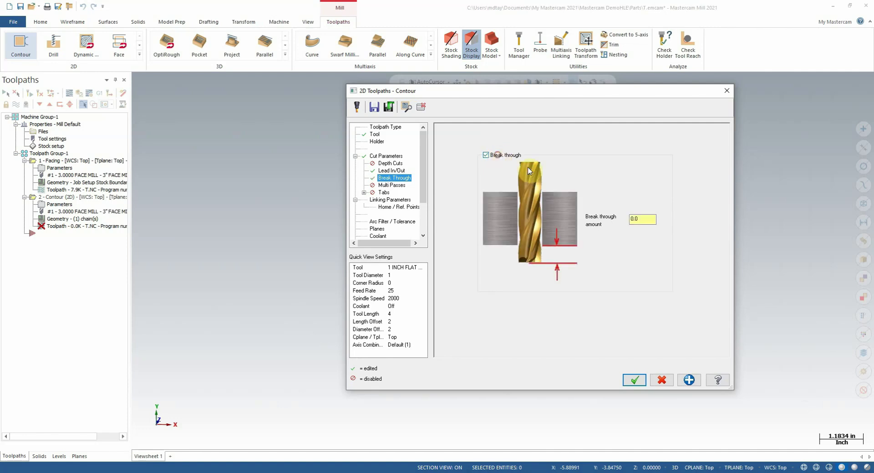
{"action": "left_click", "coordinate": [648, 218]}
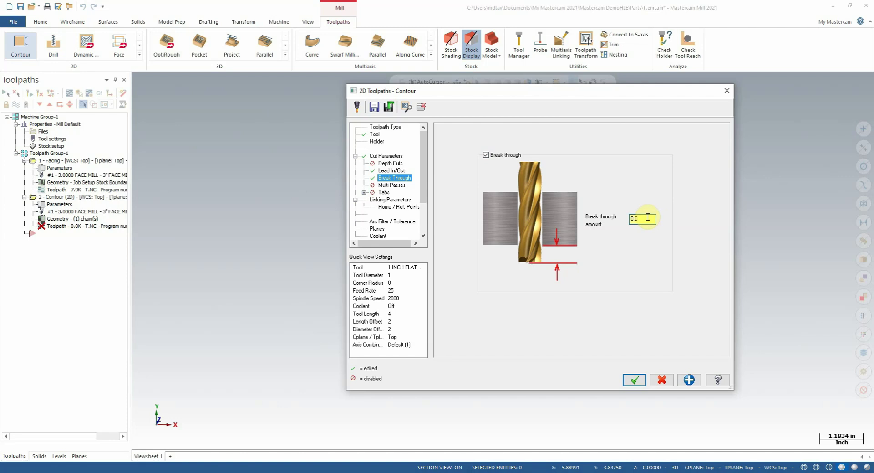
{"action": "type", "text": "1"}
- Review the contour's multi passes and tabs settings
{"action": "left_click", "coordinate": [389, 185]}
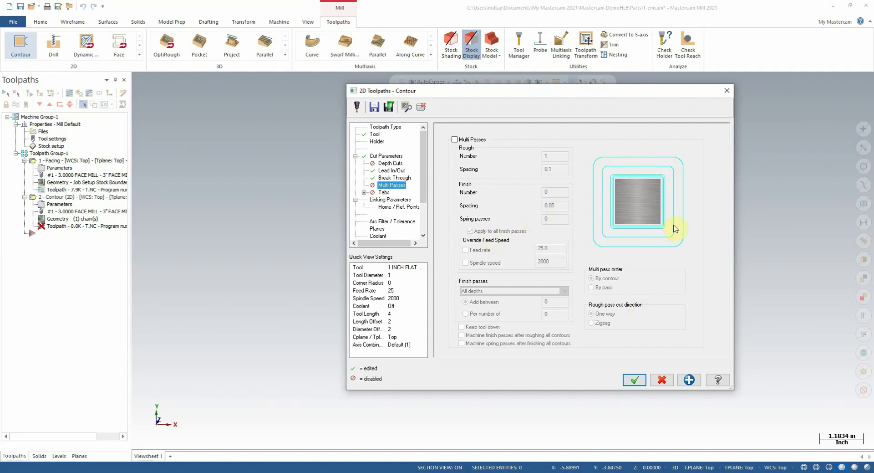
{"action": "left_click", "coordinate": [382, 202]}
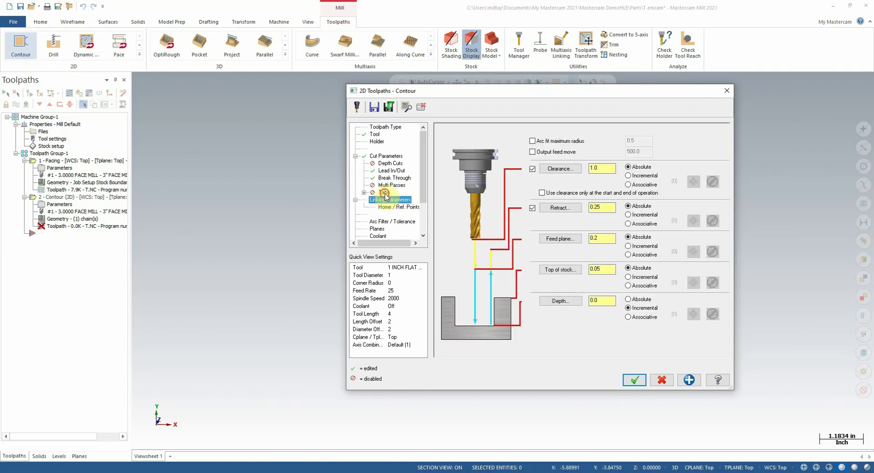
{"action": "left_click", "coordinate": [383, 192]}
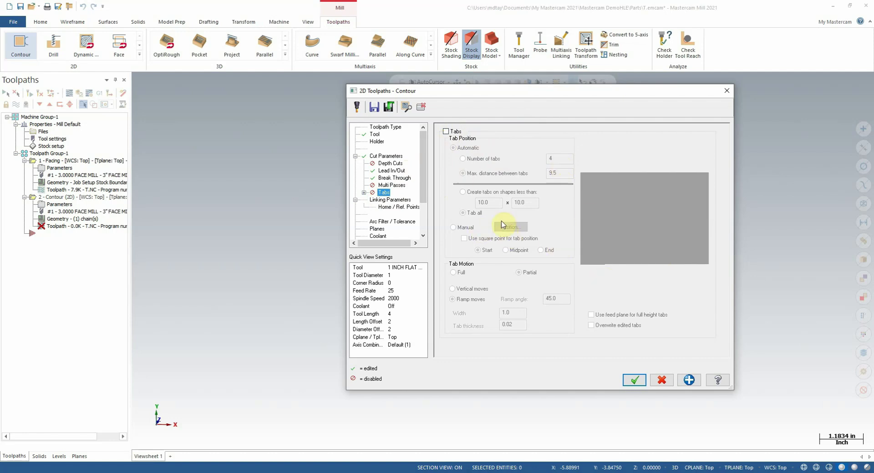
- Set the linking parameters' top of stock to 0.0 and the depth to -1.0 absolute
{"action": "left_click", "coordinate": [391, 200]}
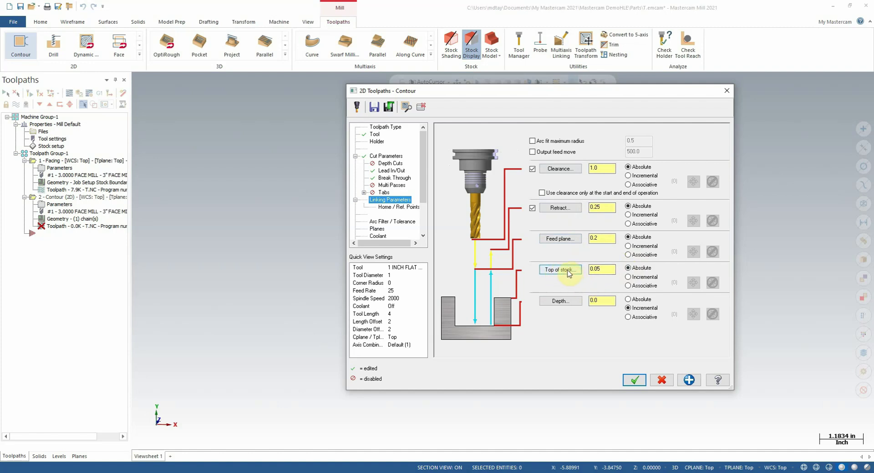
{"action": "left_click", "coordinate": [611, 270]}
{"action": "left_click_drag", "start_coordinate": [611, 269], "coordinate": [588, 269]}
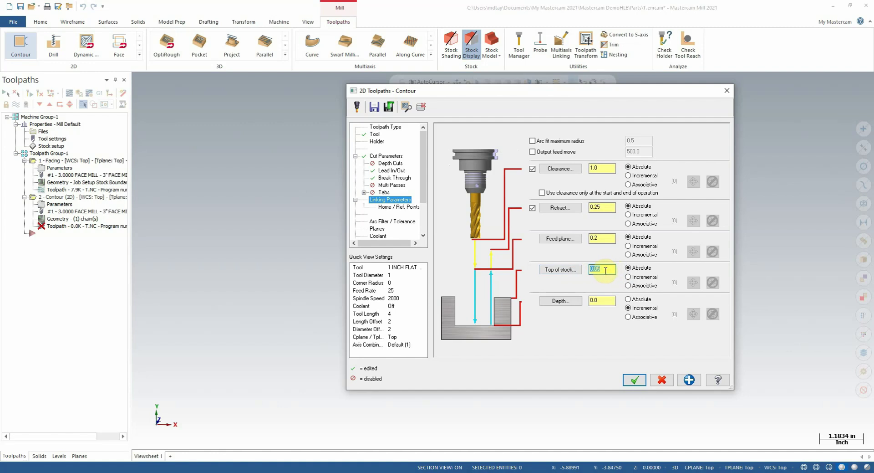
{"action": "type", "text": "0"}
{"action": "type", "text": "0.0"}
{"action": "double_click", "coordinate": [606, 300]}
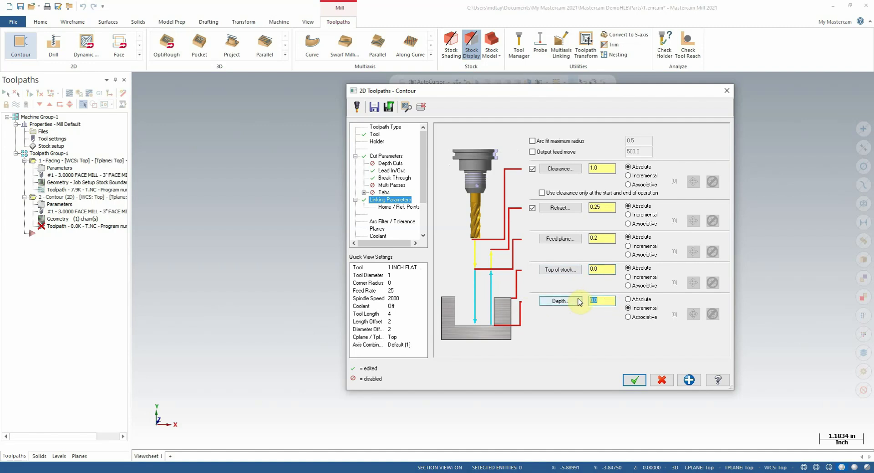
{"action": "type", "text": "-1"}
{"action": "left_click", "coordinate": [630, 299]}
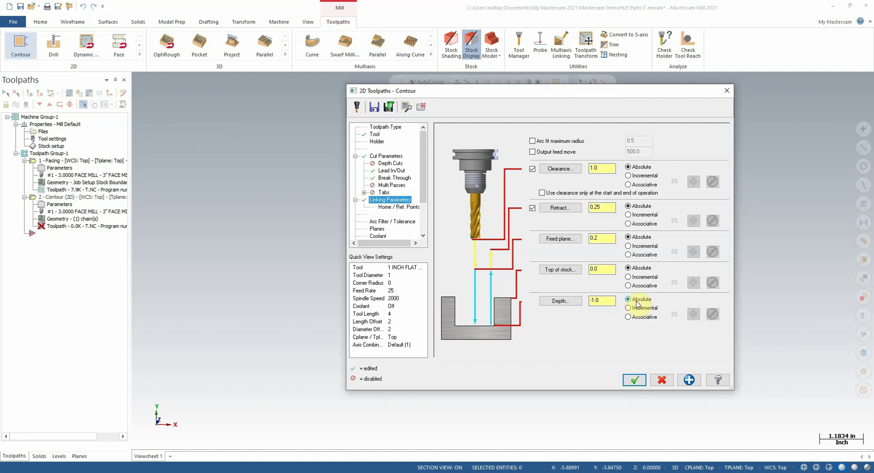
{"action": "double_click", "coordinate": [593, 297]}
- Turn flood coolant on and accept the parameters to generate the contour toolpath
{"action": "left_click", "coordinate": [381, 236]}
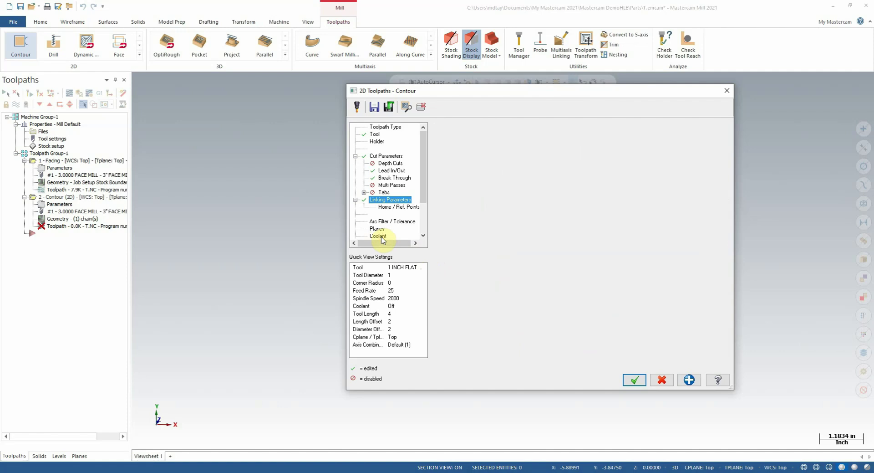
{"action": "left_click", "coordinate": [591, 179]}
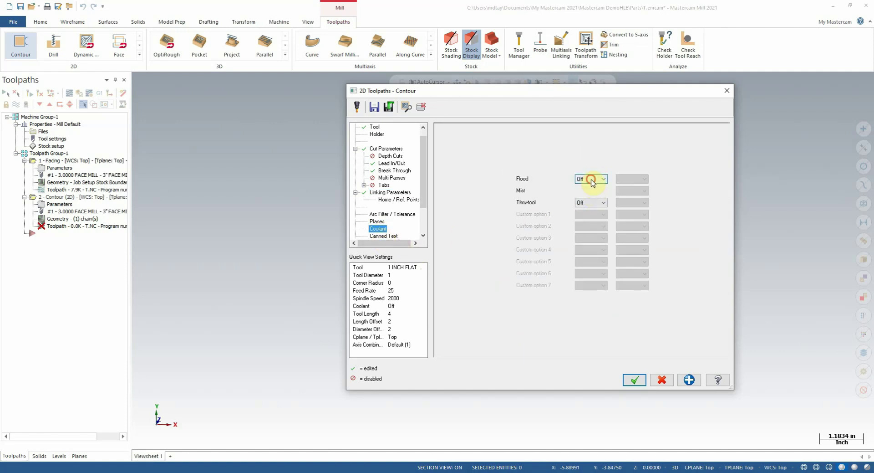
{"action": "left_click", "coordinate": [585, 187]}
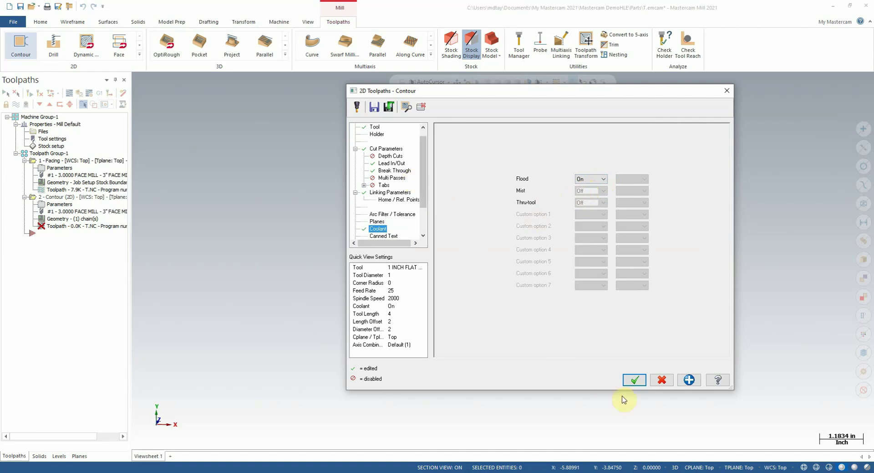
{"action": "left_click", "coordinate": [633, 380]}
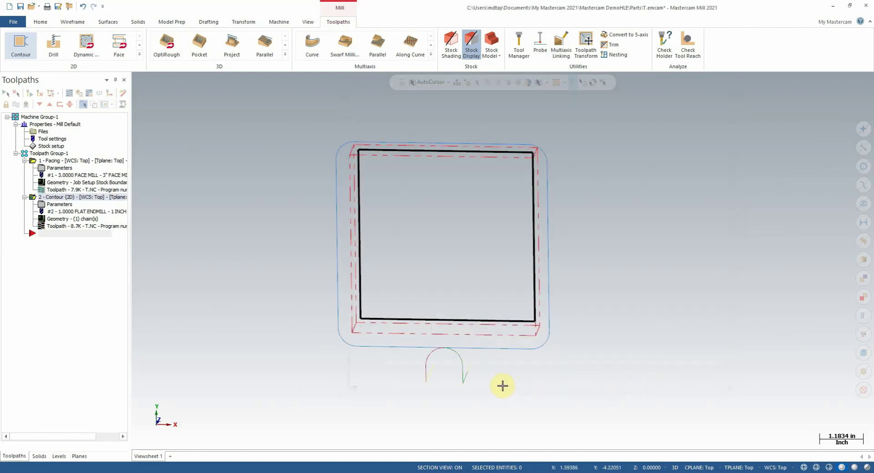
- Inspect the contour toolpath's depth against the bottom of the stock in the front view
{"action": "middle_click_drag", "start_coordinate": [488, 381], "coordinate": [484, 318]}
{"action": "right_click", "coordinate": [486, 319]}
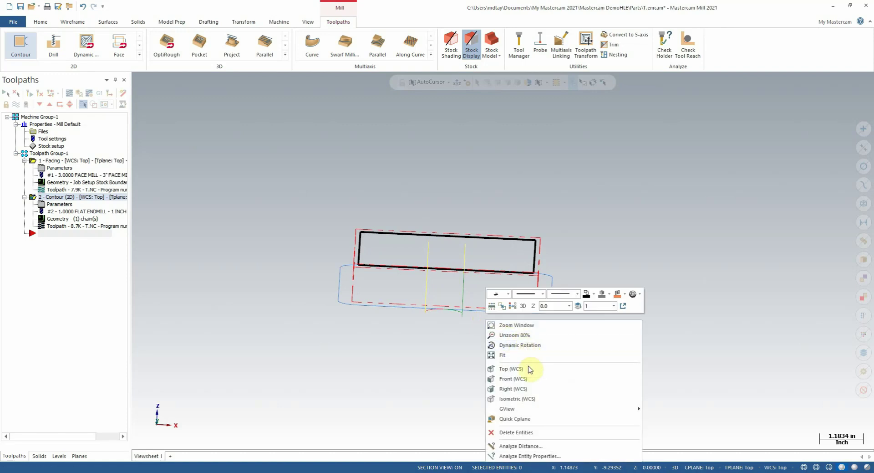
{"action": "left_click", "coordinate": [531, 381]}
{"action": "scroll", "coordinate": [416, 294], "scroll_direction": "up", "scroll_amount": 5}
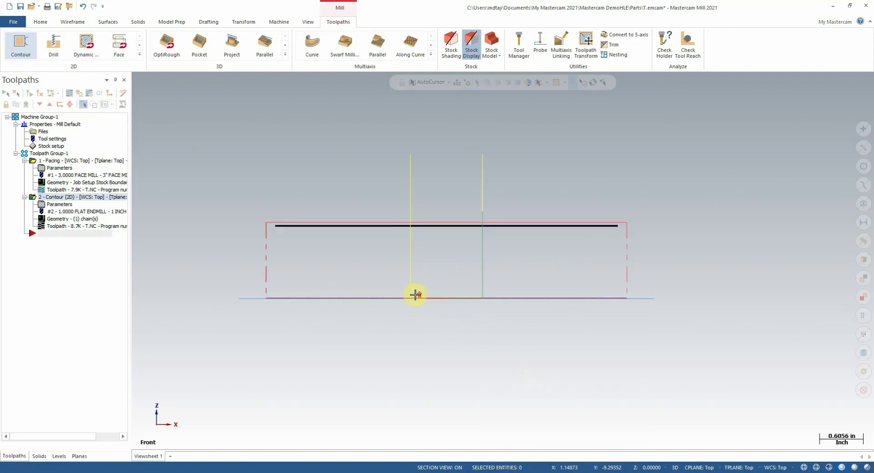
{"action": "scroll", "coordinate": [354, 296], "scroll_direction": "up", "scroll_amount": 5}
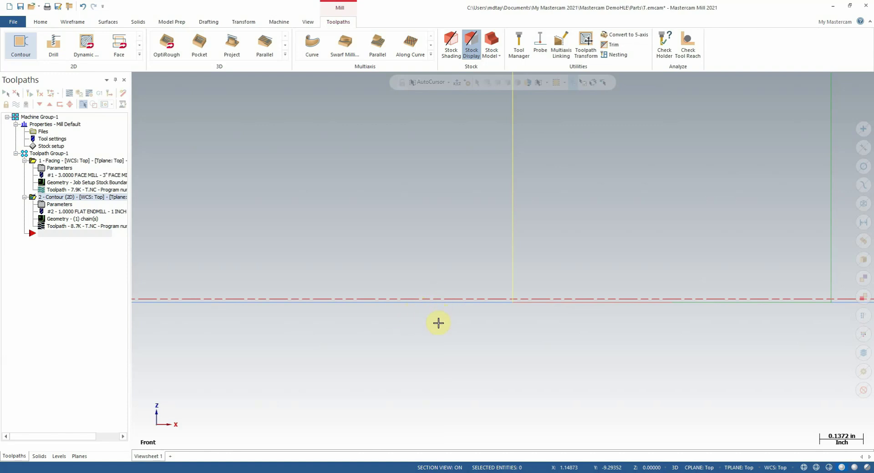
{"action": "scroll", "coordinate": [548, 319], "scroll_direction": "down", "scroll_amount": 4}
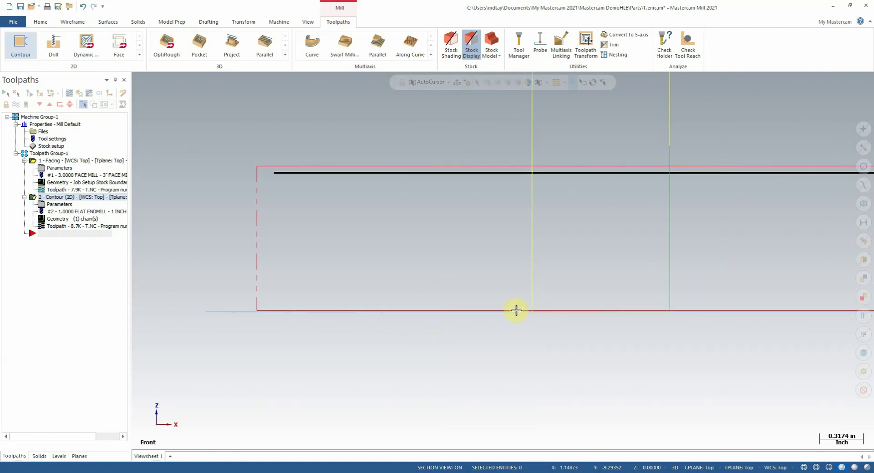
{"action": "scroll", "coordinate": [333, 333], "scroll_direction": "down", "scroll_amount": 2}
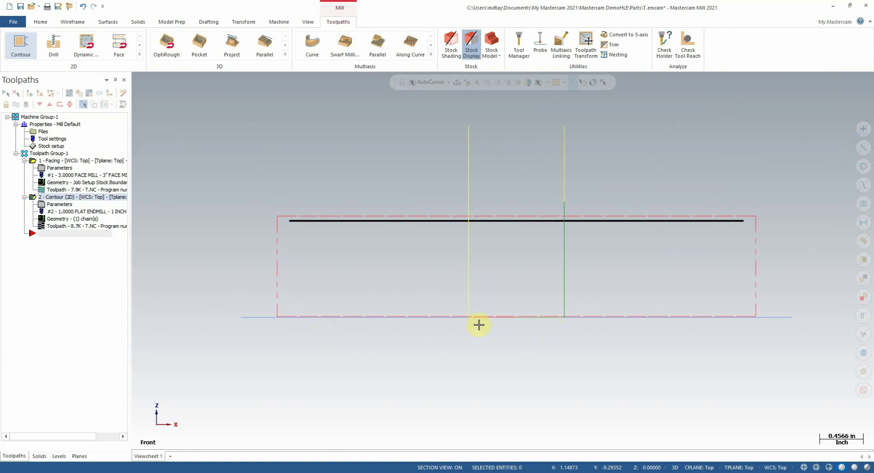
{"action": "middle_click_drag", "start_coordinate": [445, 271], "coordinate": [486, 373]}
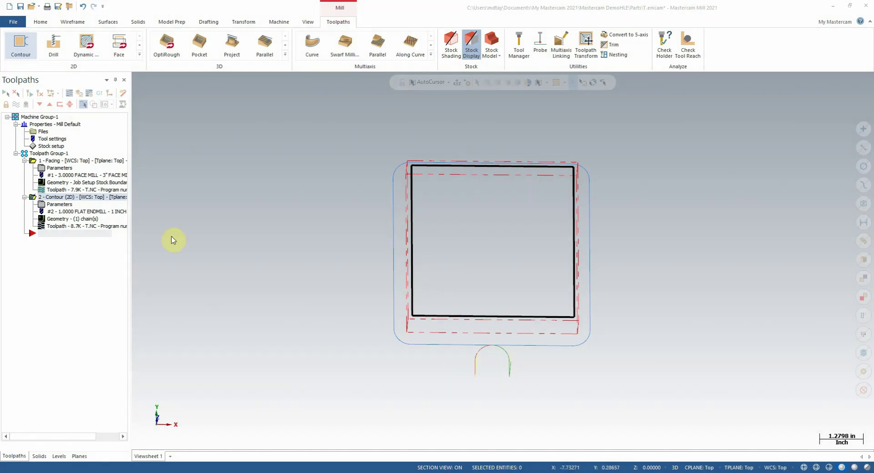
{"action": "scroll", "coordinate": [474, 197], "scroll_direction": "up", "scroll_amount": 2}
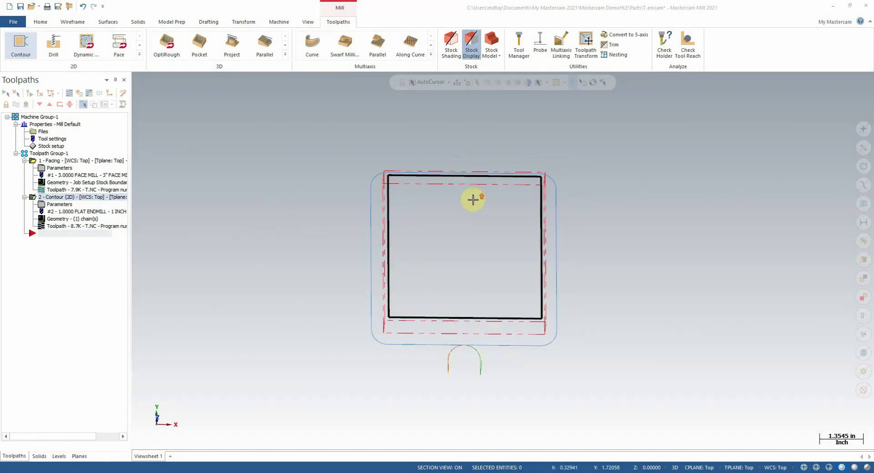
- In the top view, draw a center point circle about 0.7 inch in diameter inside the square's upper-left corner
{"action": "right_click", "coordinate": [445, 247]}
{"action": "left_click", "coordinate": [472, 292]}
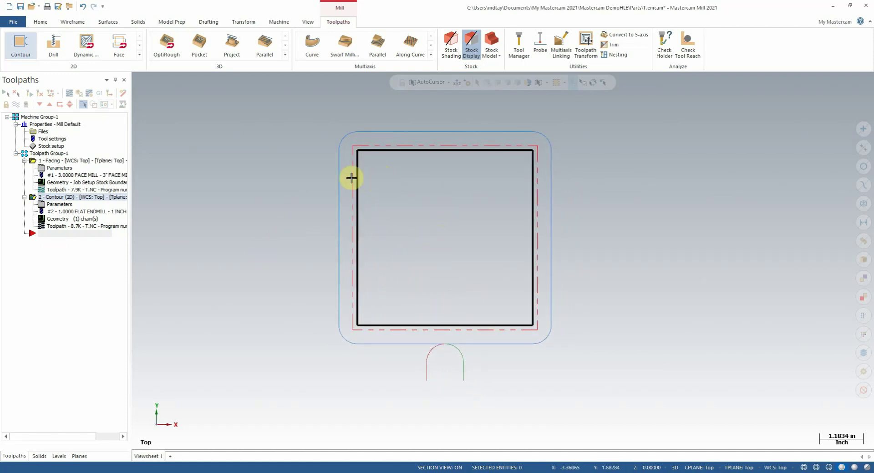
{"action": "left_click", "coordinate": [73, 21]}
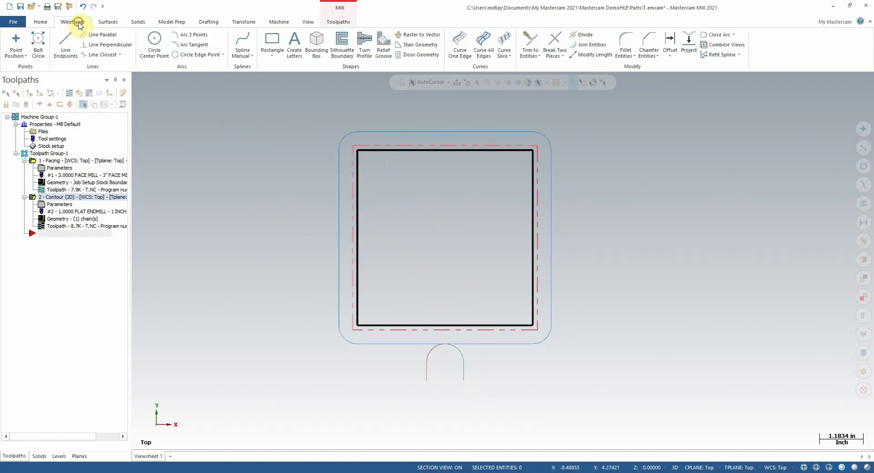
{"action": "left_click", "coordinate": [149, 45]}
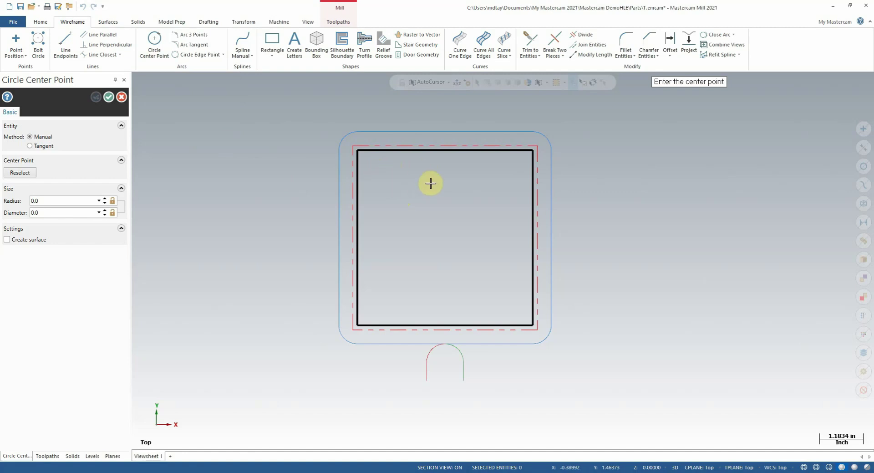
{"action": "left_click", "coordinate": [381, 174]}
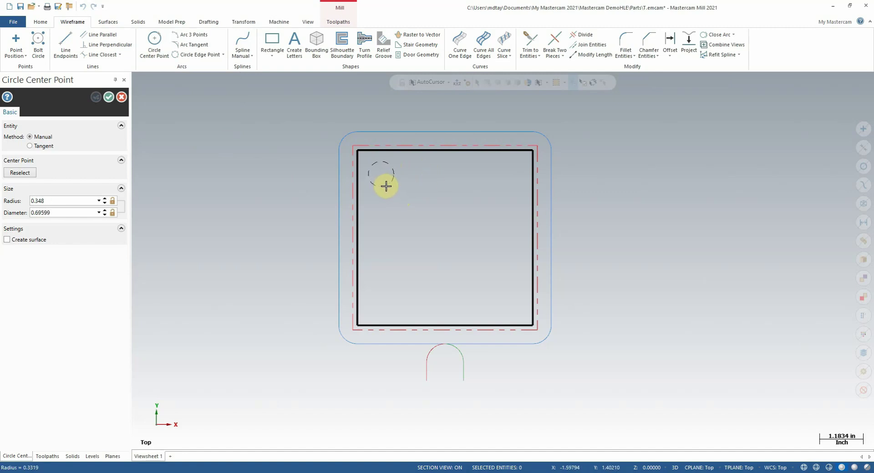
{"action": "left_click", "coordinate": [386, 186]}
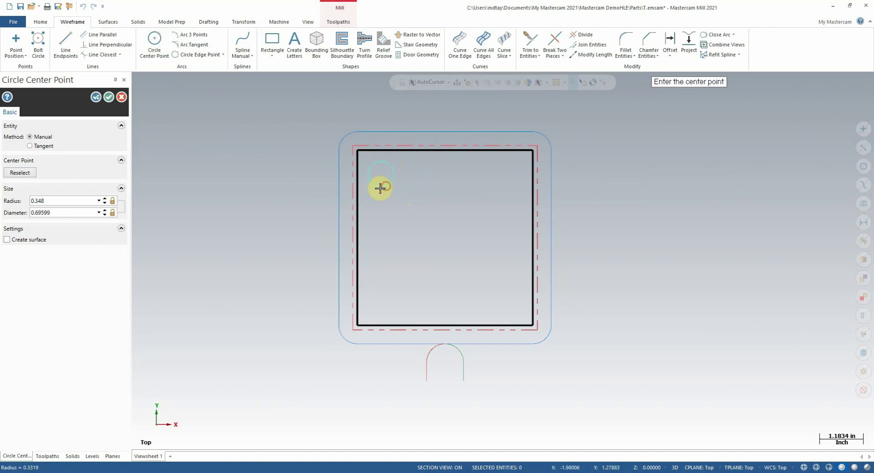
- Set the circle's diameter to 0.5 inch and lock its size
{"action": "double_click", "coordinate": [76, 213]}
{"action": "key", "text": "BackSpace"}
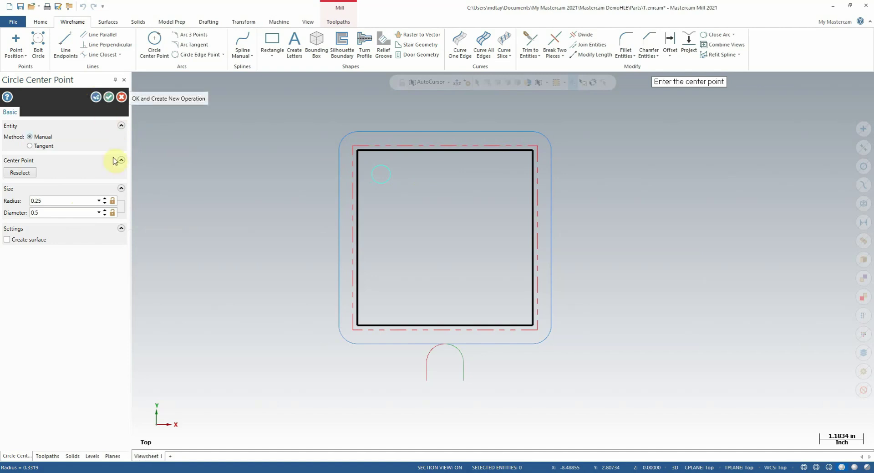
{"action": "left_click", "coordinate": [112, 200]}
{"action": "left_click", "coordinate": [112, 212]}
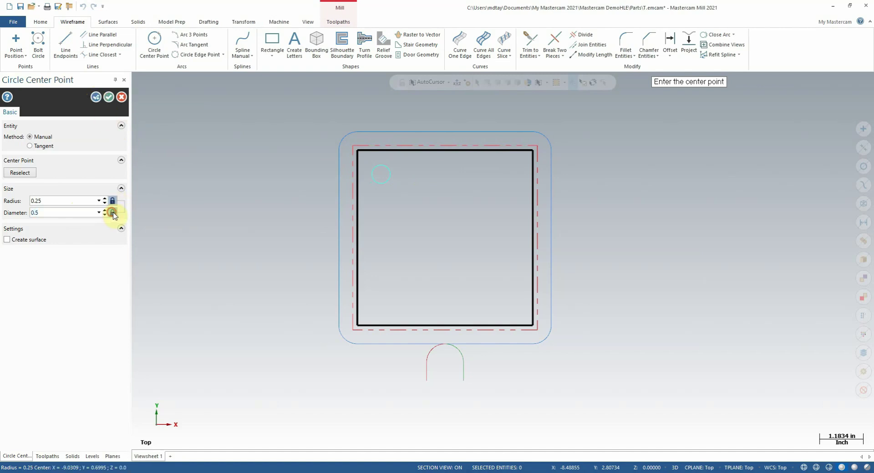
- Place a second 0.5 inch circle inside the square's upper-right corner and give both circles a thicker line width
{"action": "left_click", "coordinate": [510, 174]}
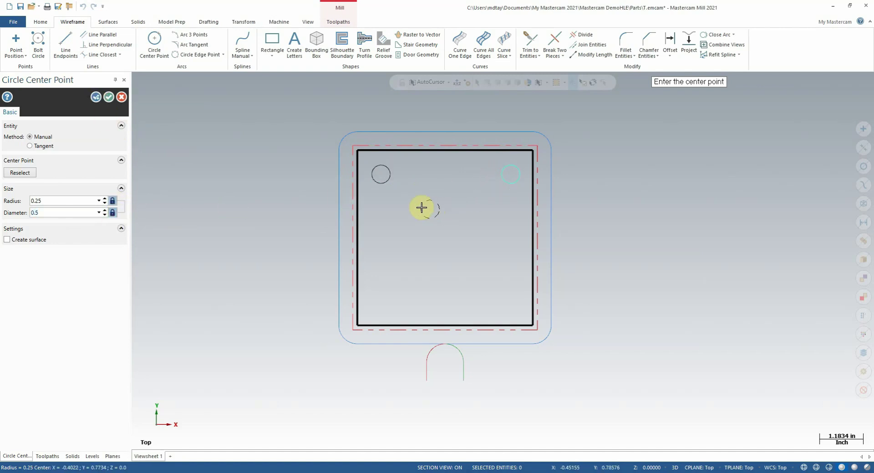
{"action": "left_click", "coordinate": [109, 97]}
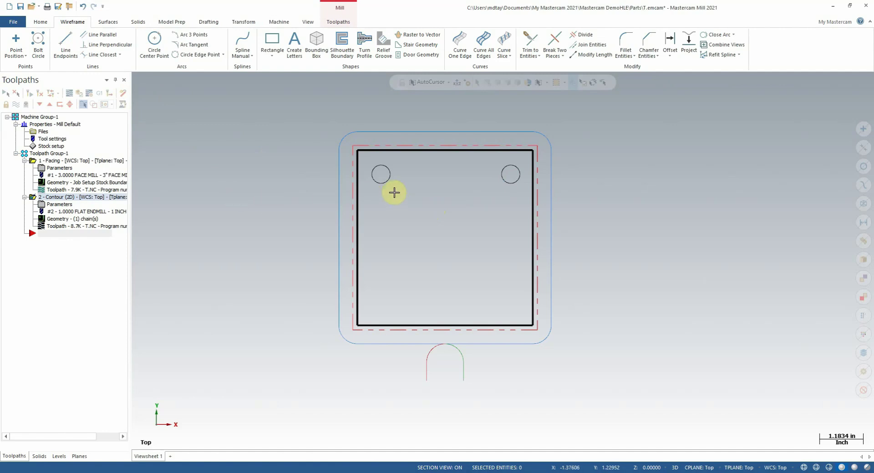
{"action": "left_click_drag", "start_coordinate": [374, 162], "coordinate": [530, 224]}
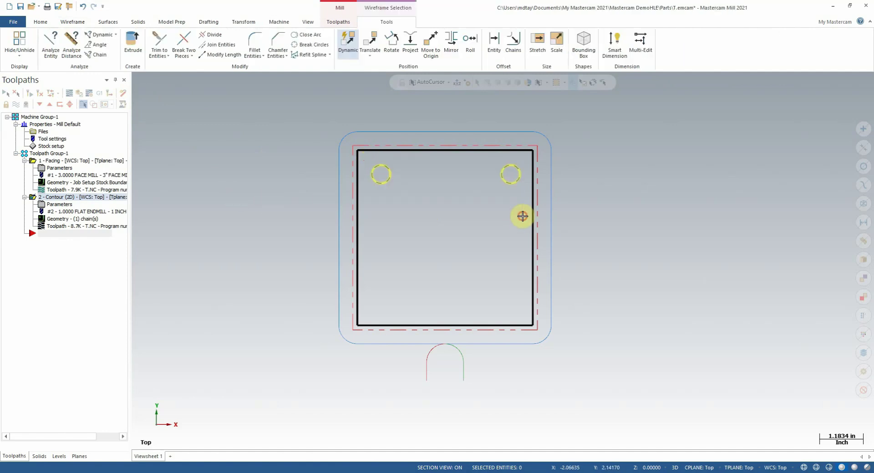
{"action": "right_click", "coordinate": [453, 209]}
{"action": "left_click", "coordinate": [526, 186]}
{"action": "left_click", "coordinate": [533, 226]}
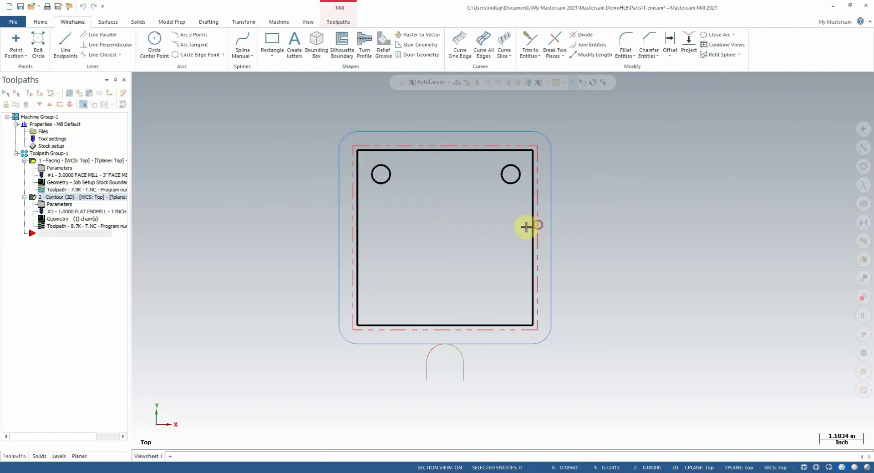
- Start a Drill toolpath and define its holes from the two 0.5 inch circles, the left one first
{"action": "left_click", "coordinate": [337, 22]}
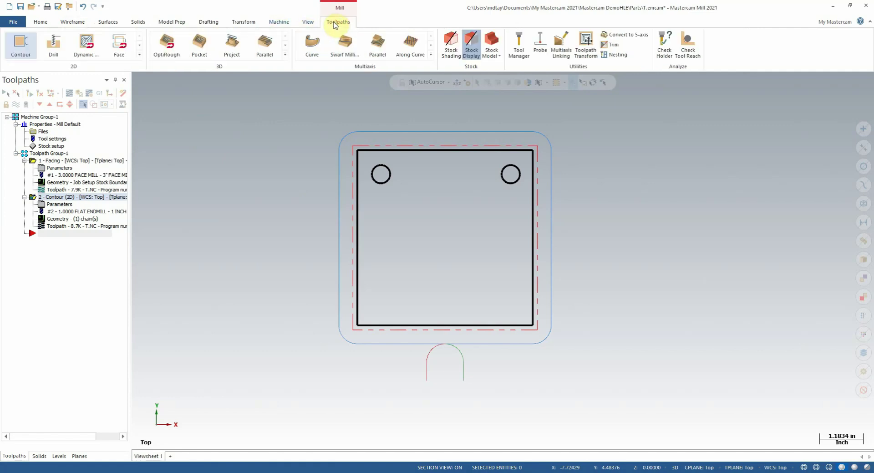
{"action": "left_click", "coordinate": [61, 48]}
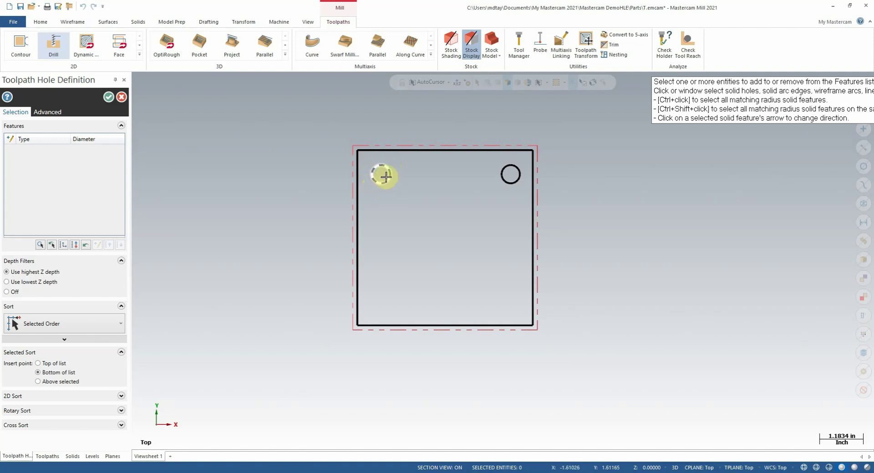
{"action": "scroll", "coordinate": [456, 151], "scroll_direction": "up", "scroll_amount": 3}
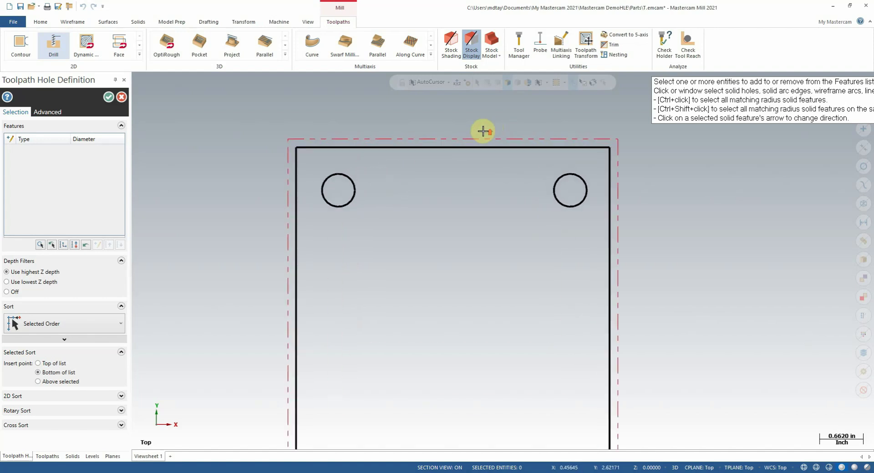
{"action": "scroll", "coordinate": [482, 131], "scroll_direction": "up", "scroll_amount": 1}
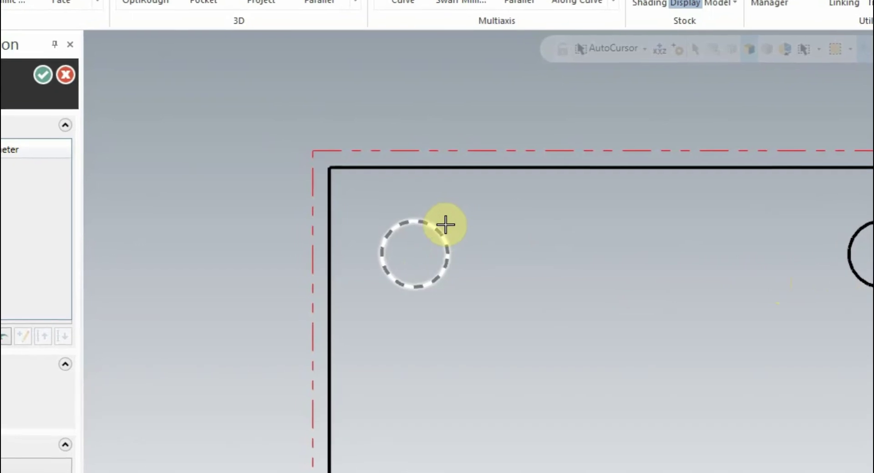
{"action": "left_click", "coordinate": [445, 230]}
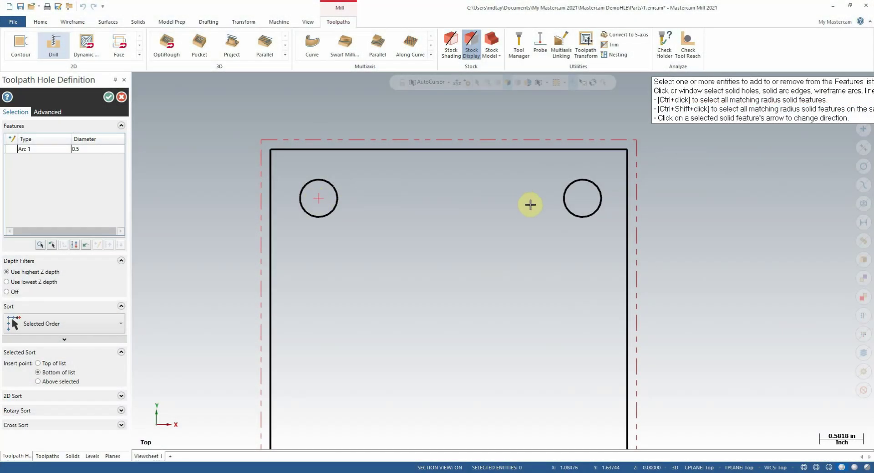
{"action": "left_click", "coordinate": [575, 201]}
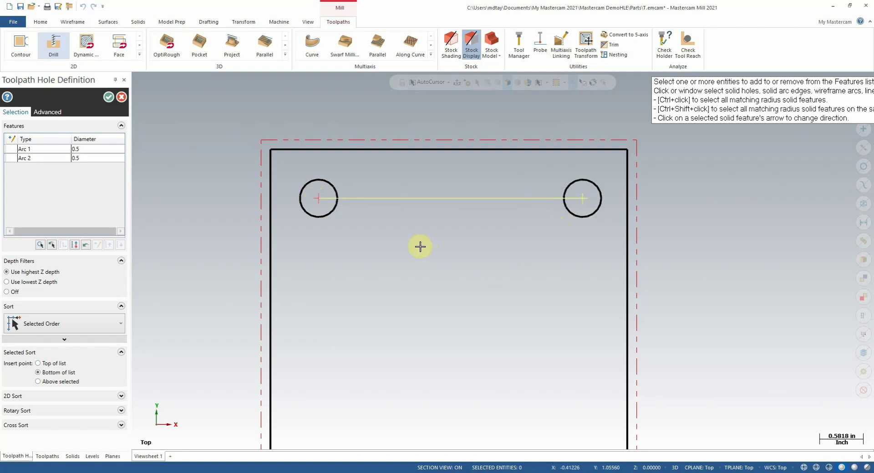
{"action": "scroll", "coordinate": [418, 248], "scroll_direction": "down", "scroll_amount": 1}
{"action": "scroll", "coordinate": [418, 247], "scroll_direction": "down", "scroll_amount": 1}
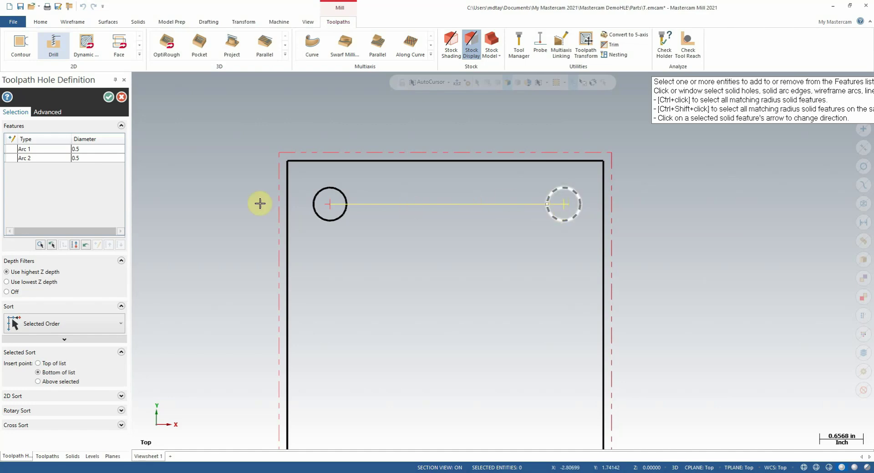
{"action": "left_click", "coordinate": [108, 97]}
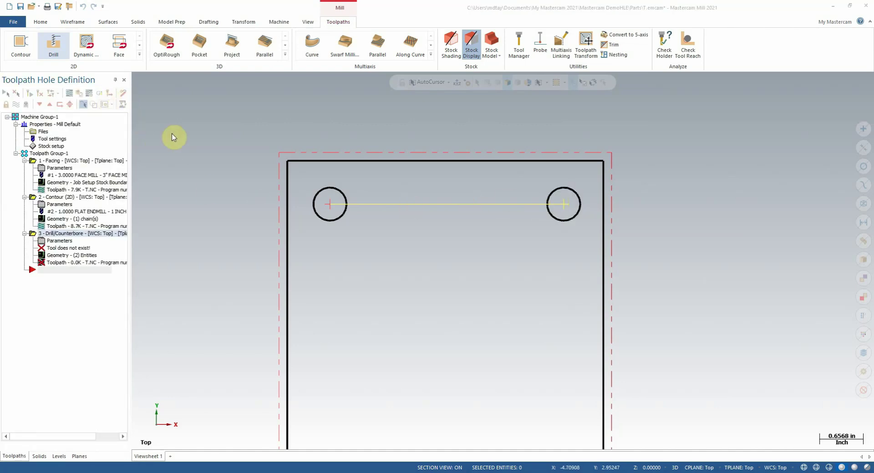
- Add the 1/2 DRILL from the Mill_Inch tool library as the drilling tool
{"action": "left_click_drag", "start_coordinate": [477, 92], "coordinate": [382, 106]}
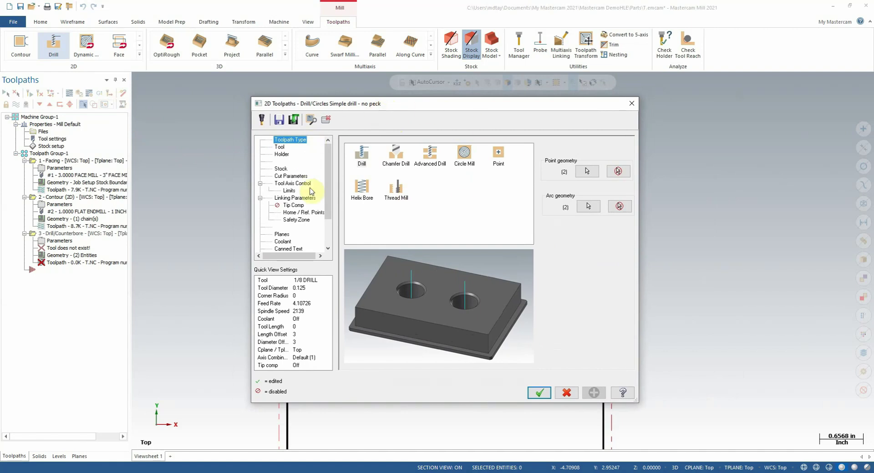
{"action": "left_click", "coordinate": [279, 148]}
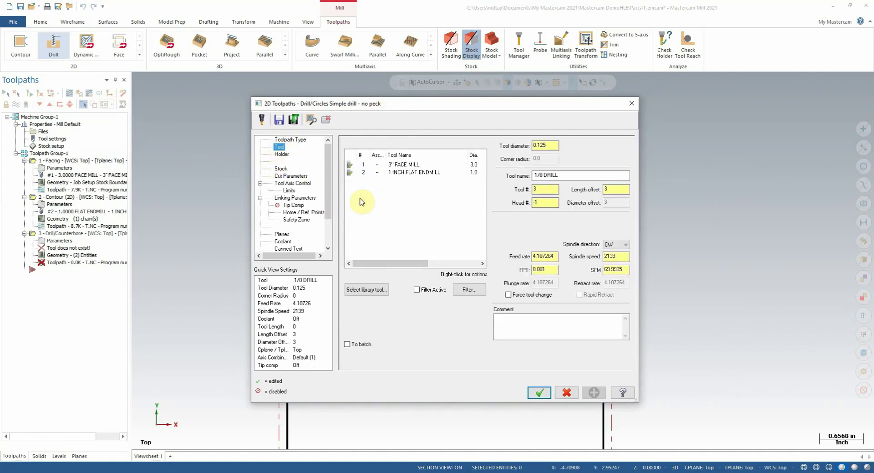
{"action": "right_click", "coordinate": [394, 201]}
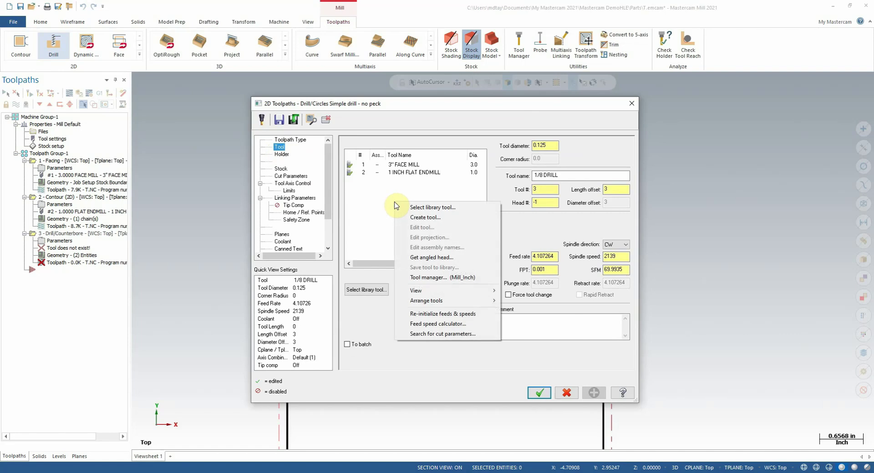
{"action": "left_click", "coordinate": [410, 207]}
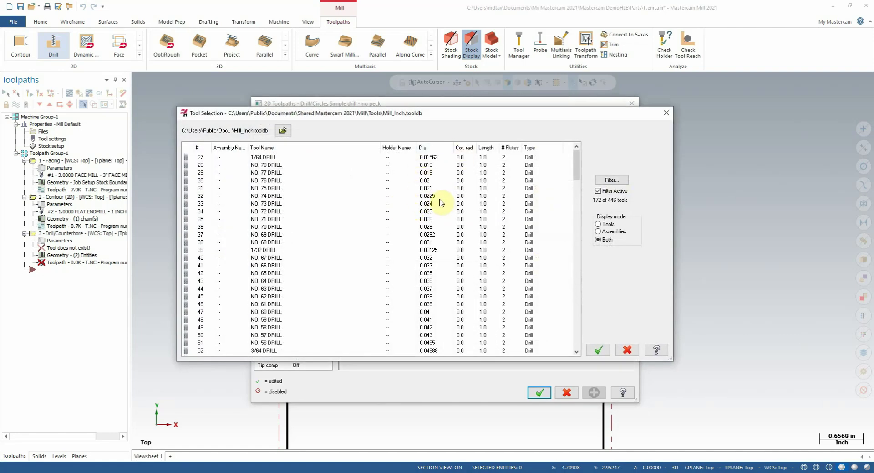
{"action": "scroll", "coordinate": [431, 205], "scroll_direction": "down", "scroll_amount": 1}
{"action": "scroll", "coordinate": [431, 205], "scroll_direction": "up", "scroll_amount": 1}
{"action": "scroll", "coordinate": [430, 173], "scroll_direction": "down", "scroll_amount": 10}
{"action": "scroll", "coordinate": [428, 177], "scroll_direction": "down", "scroll_amount": 14}
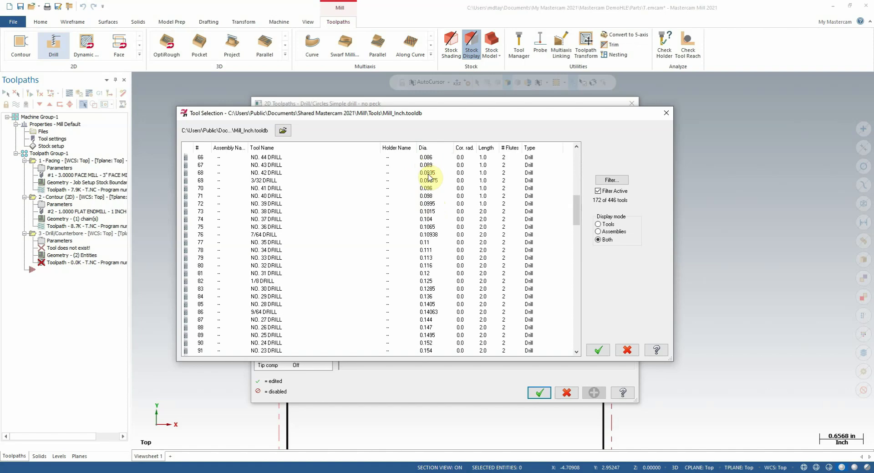
{"action": "scroll", "coordinate": [430, 176], "scroll_direction": "down", "scroll_amount": 17}
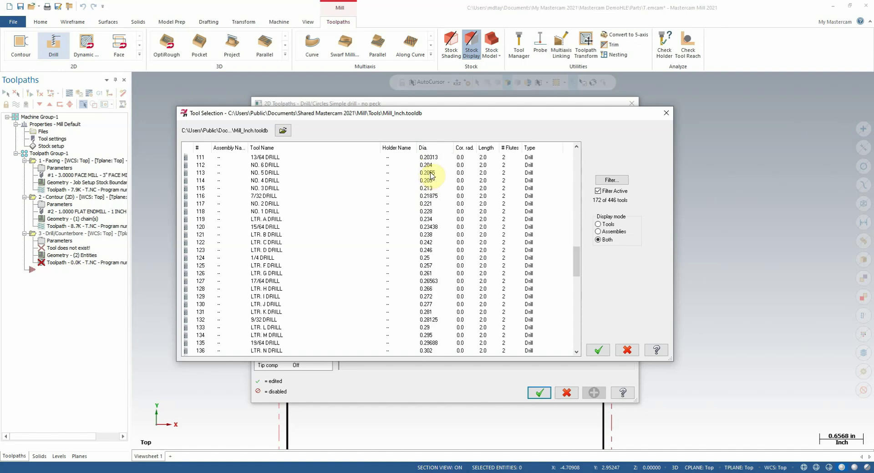
{"action": "scroll", "coordinate": [430, 180], "scroll_direction": "down", "scroll_amount": 3}
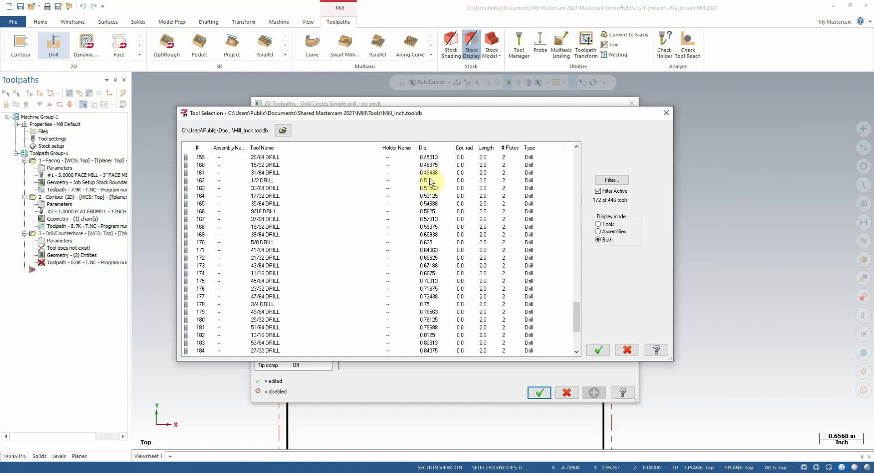
{"action": "scroll", "coordinate": [435, 188], "scroll_direction": "up", "scroll_amount": 1}
{"action": "left_click", "coordinate": [425, 204]}
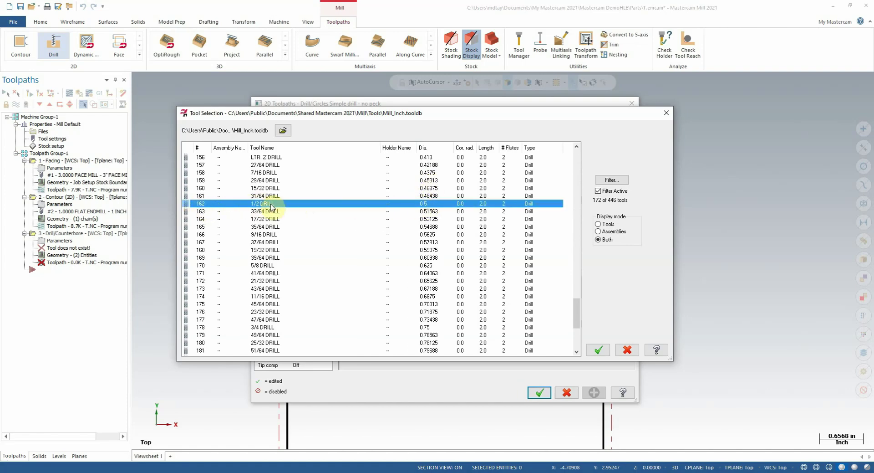
{"action": "left_click", "coordinate": [596, 350]}
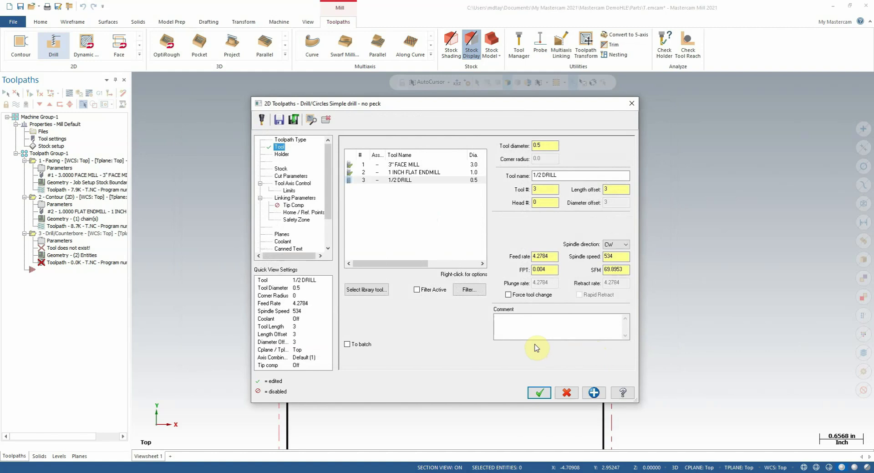
- Add the comment "Drill the two holes" to the 1/2 drill operation and set its spindle speed to 1000
{"action": "left_click", "coordinate": [362, 182]}
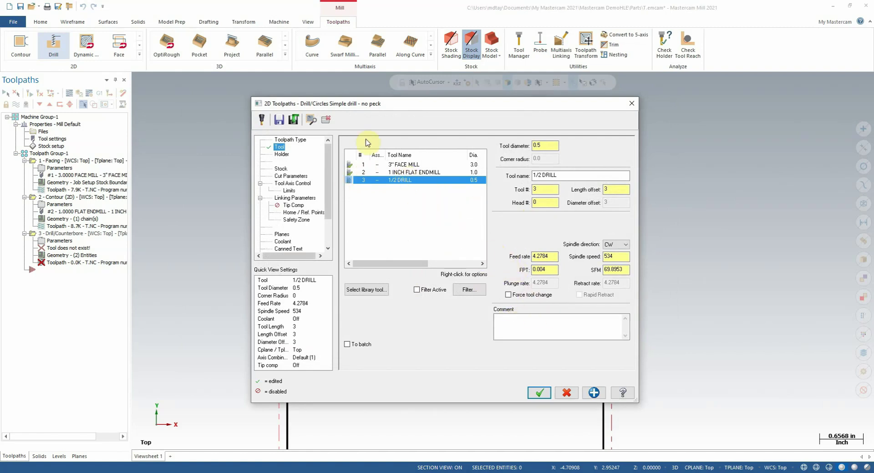
{"action": "left_click", "coordinate": [524, 319]}
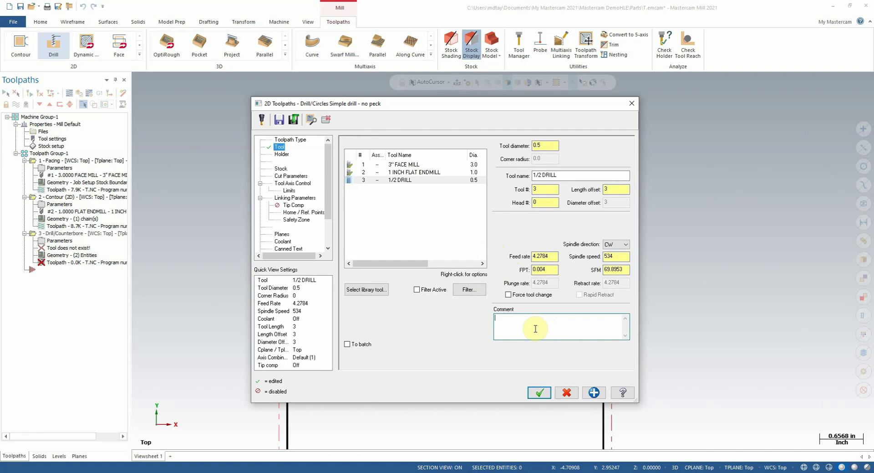
{"action": "type", "text": "Drill the two holes"}
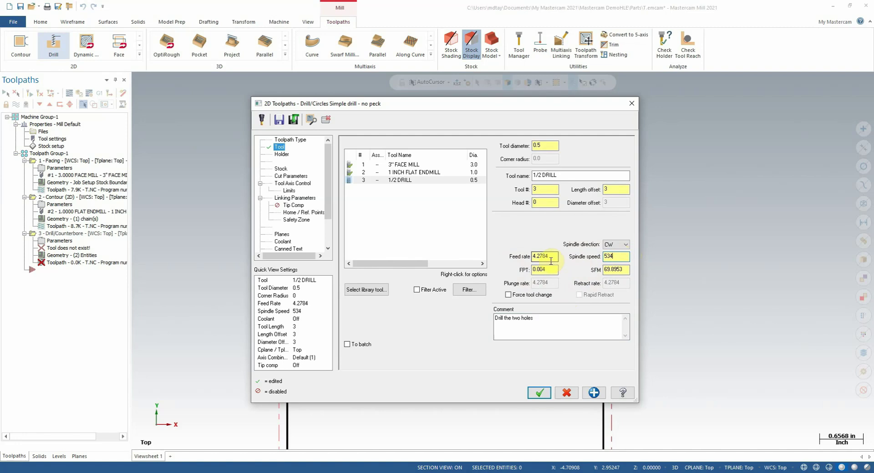
{"action": "double_click", "coordinate": [616, 257]}
{"action": "type", "text": "1000"}
{"action": "key", "text": "Return"}
- Set the 1/2 drill's feed rate to 10
{"action": "double_click", "coordinate": [557, 257]}
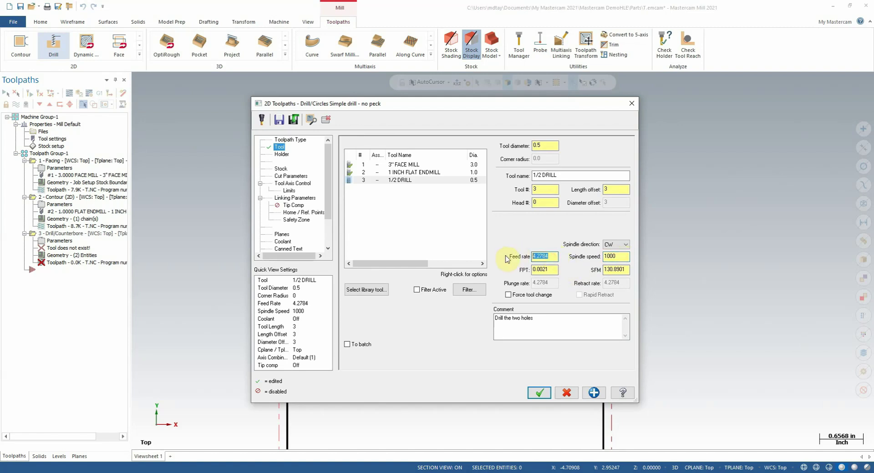
{"action": "type", "text": "5"}
{"action": "key", "text": "Return"}
{"action": "left_click", "coordinate": [554, 261]}
{"action": "key", "text": "BackSpace"}
{"action": "key", "text": "BackSpace"}
{"action": "key", "text": "BackSpace"}
{"action": "type", "text": "10"}
{"action": "key", "text": "Return"}
{"action": "left_click", "coordinate": [553, 256]}
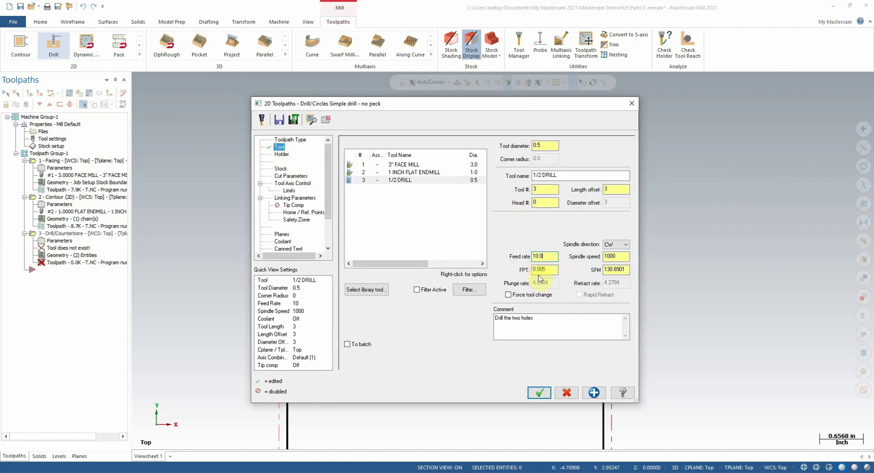
- In the drill operation's cut parameters, choose Drill/Counterbore as the cycle
{"action": "left_click", "coordinate": [280, 169]}
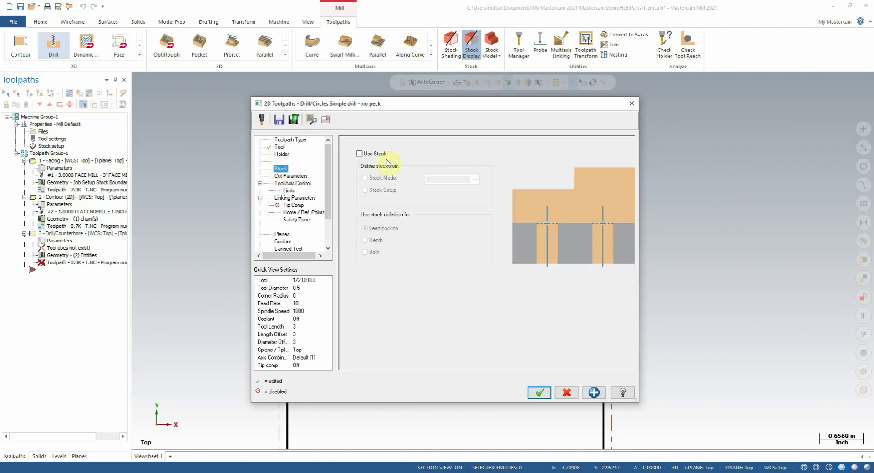
{"action": "left_click", "coordinate": [287, 176]}
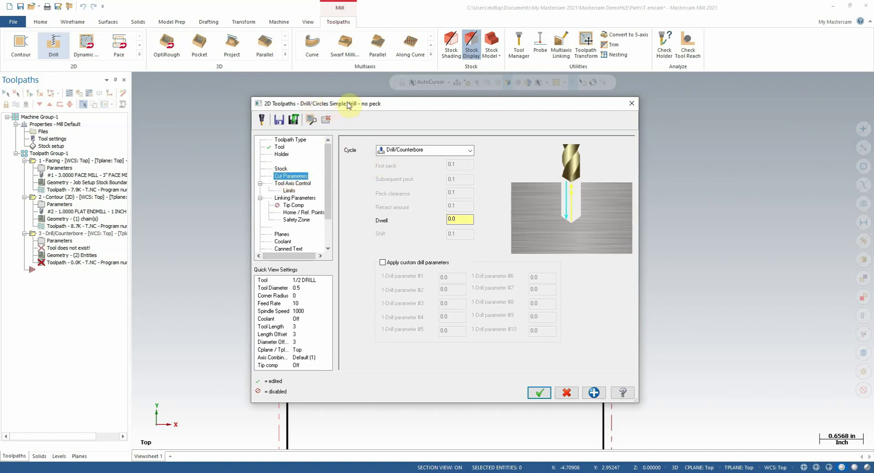
{"action": "left_click_drag", "start_coordinate": [346, 104], "coordinate": [335, 98]}
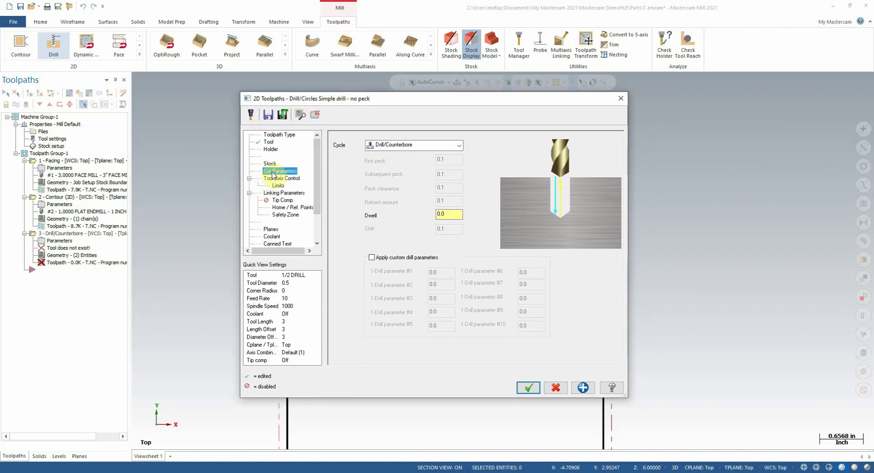
{"action": "left_click", "coordinate": [426, 147]}
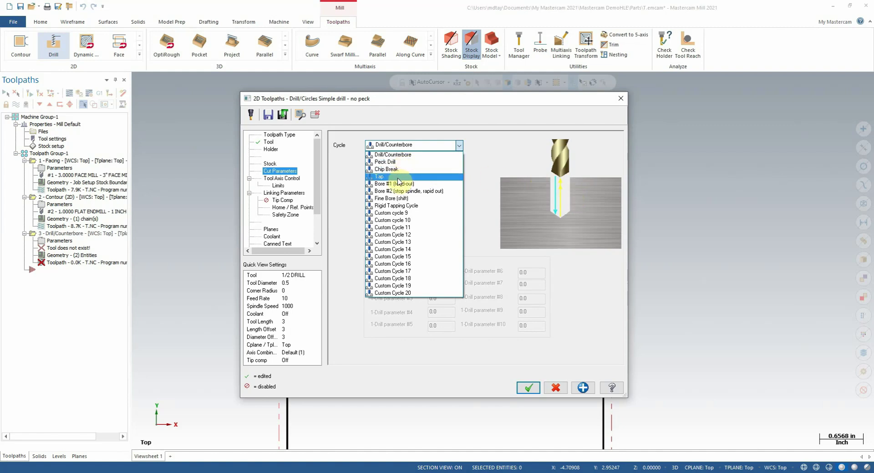
{"action": "left_click", "coordinate": [401, 154]}
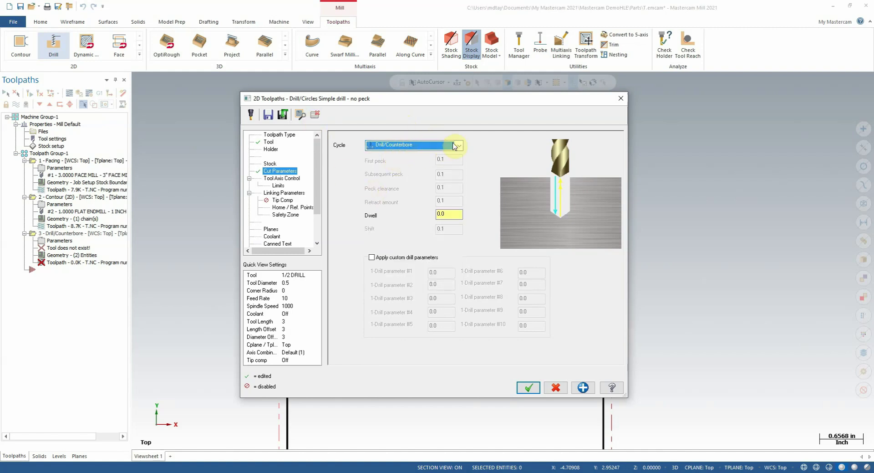
- In the linking parameters, set the drilling depth to -1.0 and make depth and top of stock absolute
{"action": "left_click", "coordinate": [280, 194]}
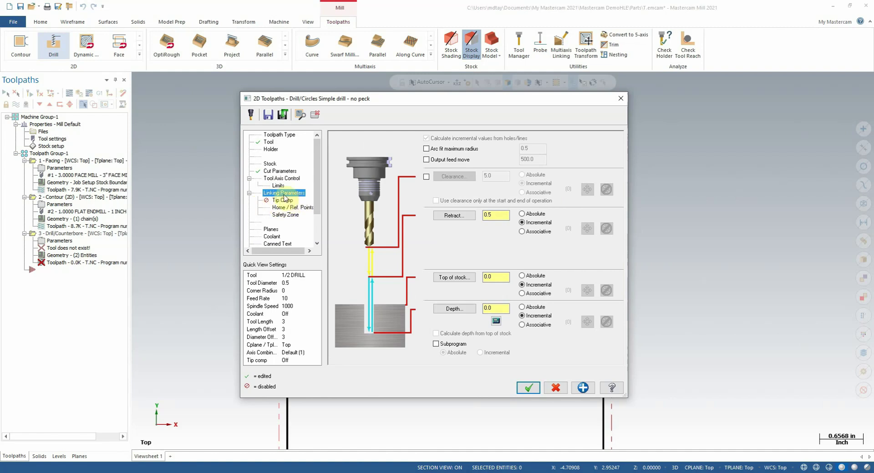
{"action": "double_click", "coordinate": [508, 307]}
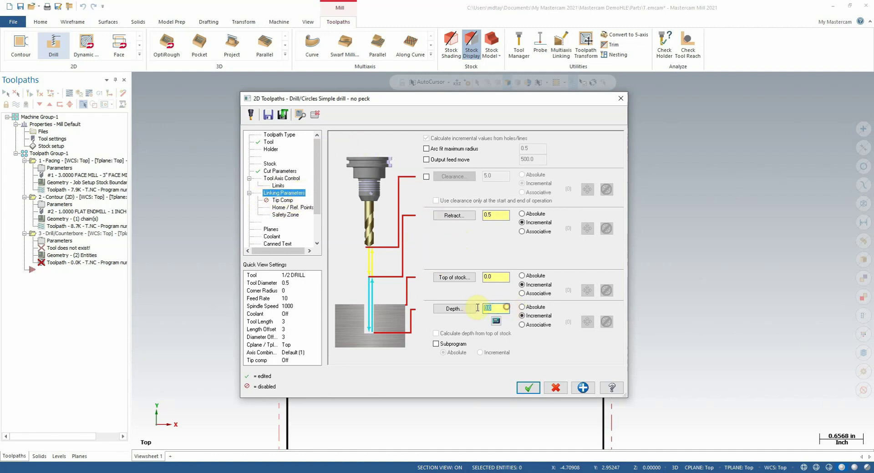
{"action": "type", "text": "-1"}
{"action": "left_click", "coordinate": [534, 307]}
{"action": "left_click", "coordinate": [535, 276]}
- Enable the drilling clearance and set it to 1.0 absolute
{"action": "left_click", "coordinate": [427, 177]}
{"action": "double_click", "coordinate": [496, 175]}
{"action": "type", "text": "1.0"}
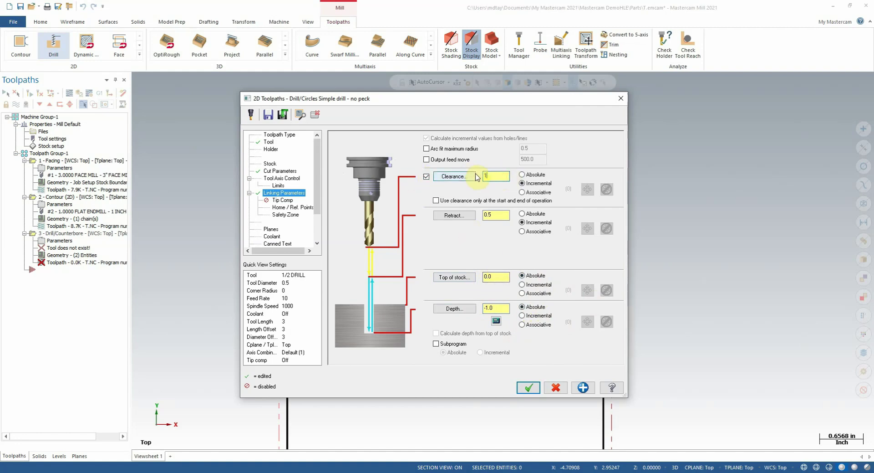
{"action": "left_click", "coordinate": [536, 174]}
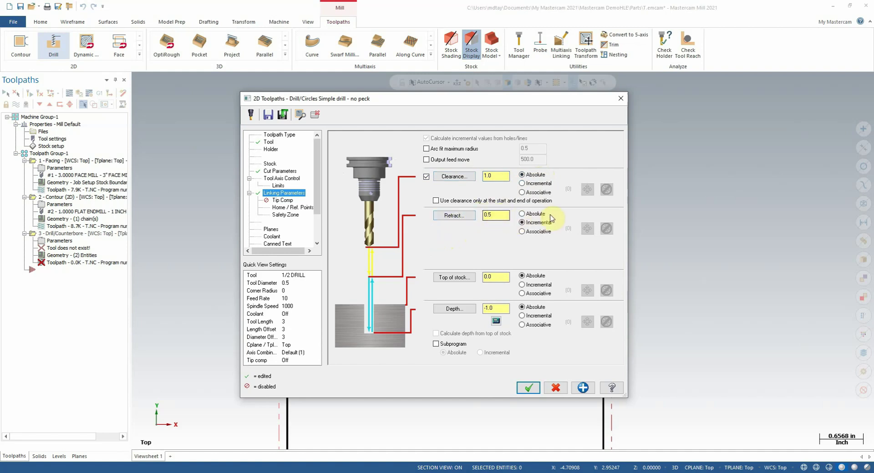
- Make the drill operation's retract height absolute and enable tip compensation
{"action": "left_click", "coordinate": [535, 214]}
{"action": "left_click", "coordinate": [279, 201]}
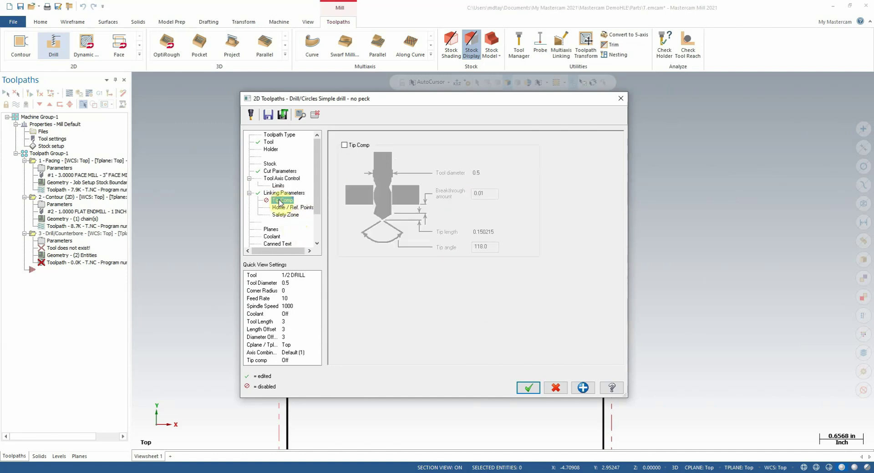
{"action": "left_click", "coordinate": [344, 145]}
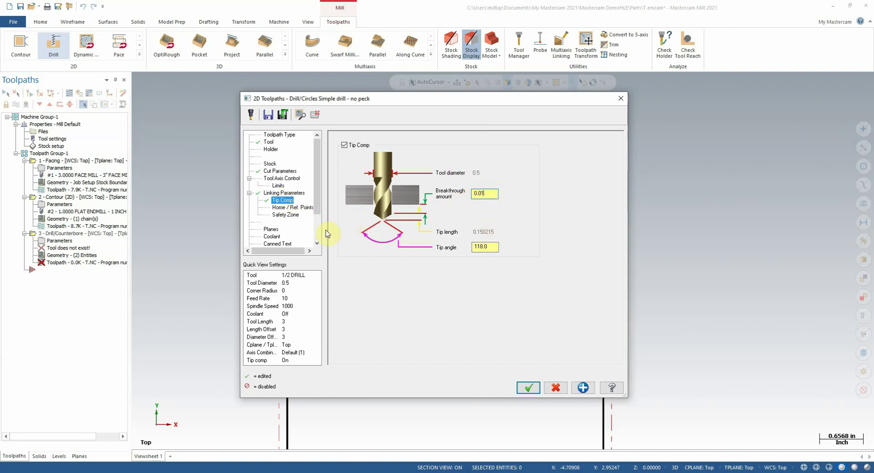
- Turn on flood coolant for the drill operation and accept its parameters to generate the toolpath
{"action": "left_click", "coordinate": [276, 236]}
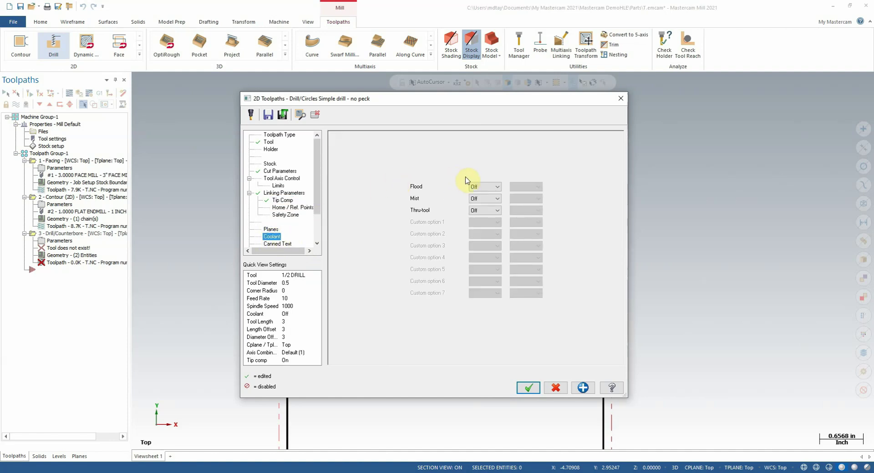
{"action": "left_click", "coordinate": [478, 186]}
{"action": "left_click", "coordinate": [479, 200]}
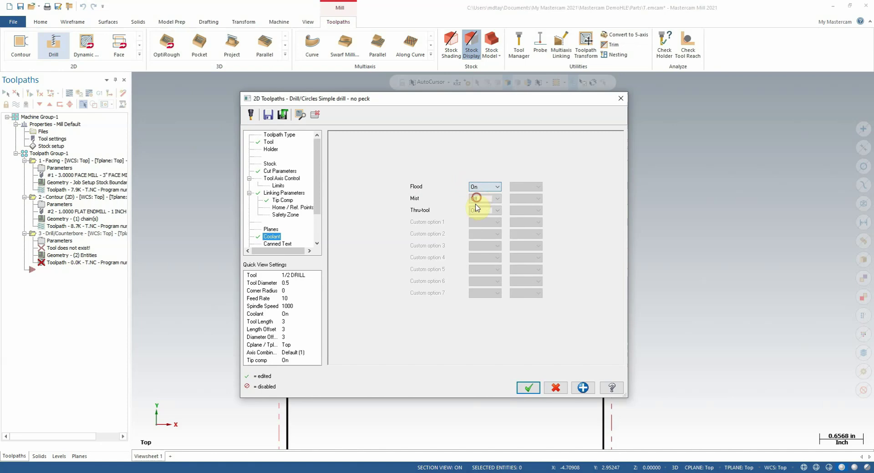
{"action": "left_click", "coordinate": [534, 388]}
{"action": "scroll", "coordinate": [526, 336], "scroll_direction": "down", "scroll_amount": 1}
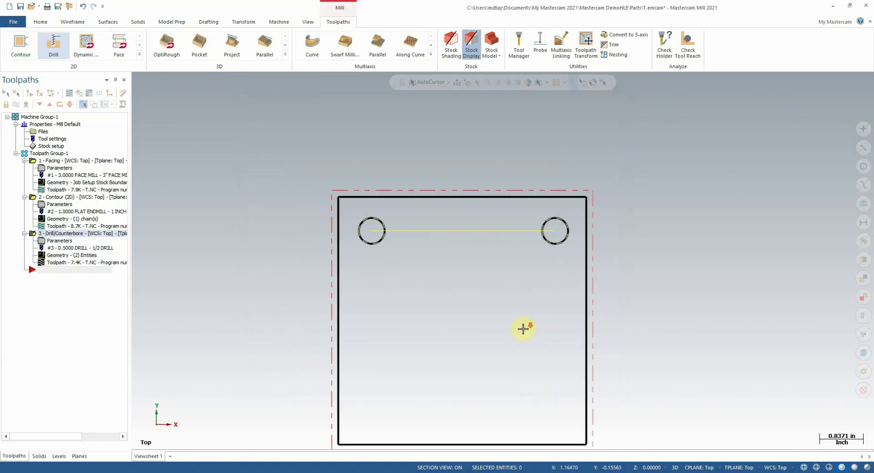
{"action": "middle_click_drag", "start_coordinate": [523, 322], "coordinate": [524, 250]}
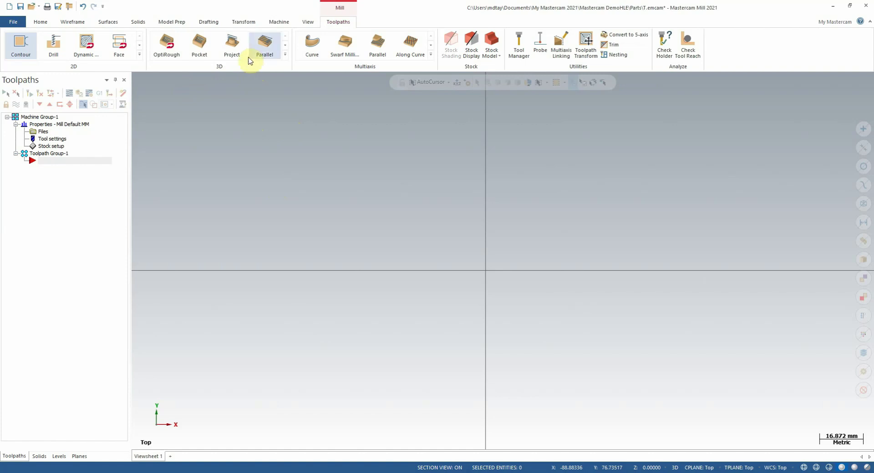
- In the metric machine group, add a 2D contour operation without any chains, keep it and open its parameters
{"action": "left_click", "coordinate": [16, 45]}
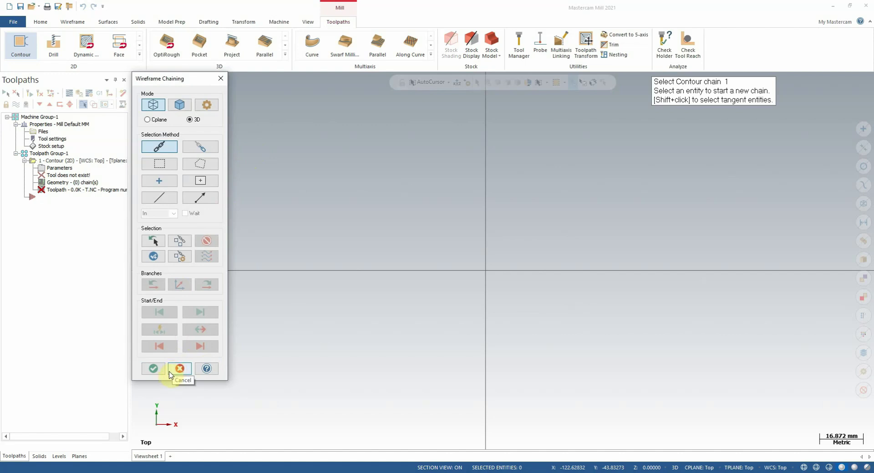
{"action": "left_click", "coordinate": [152, 369]}
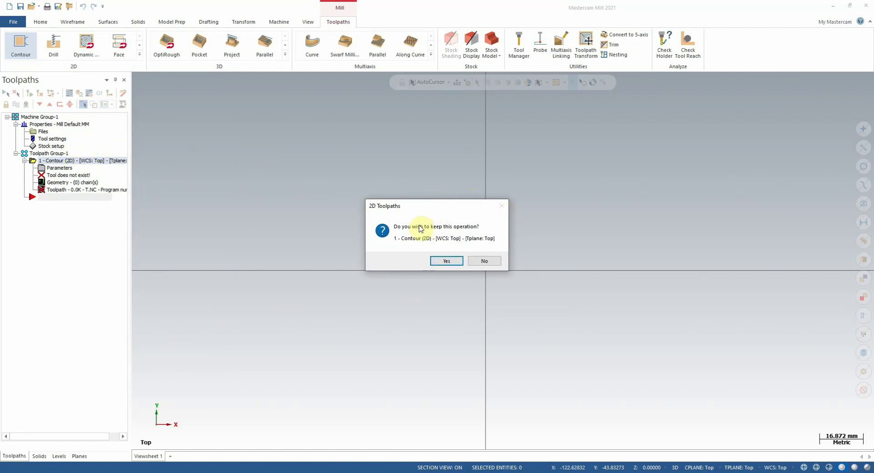
{"action": "left_click", "coordinate": [447, 261]}
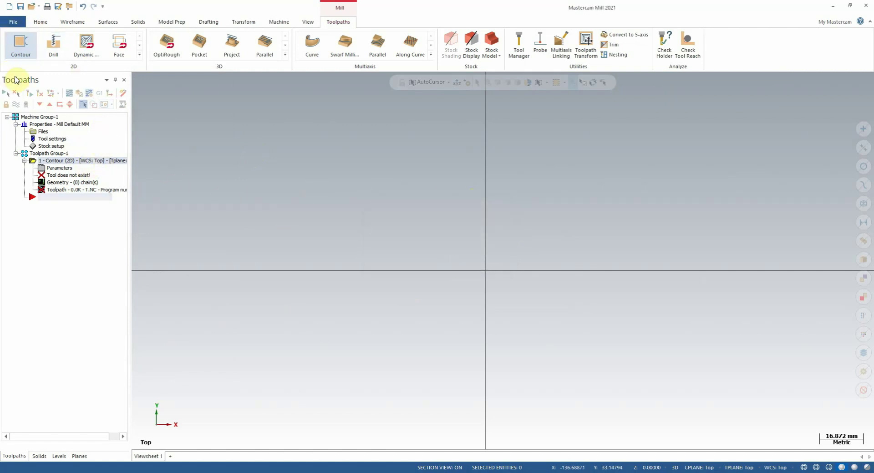
{"action": "left_click", "coordinate": [58, 172]}
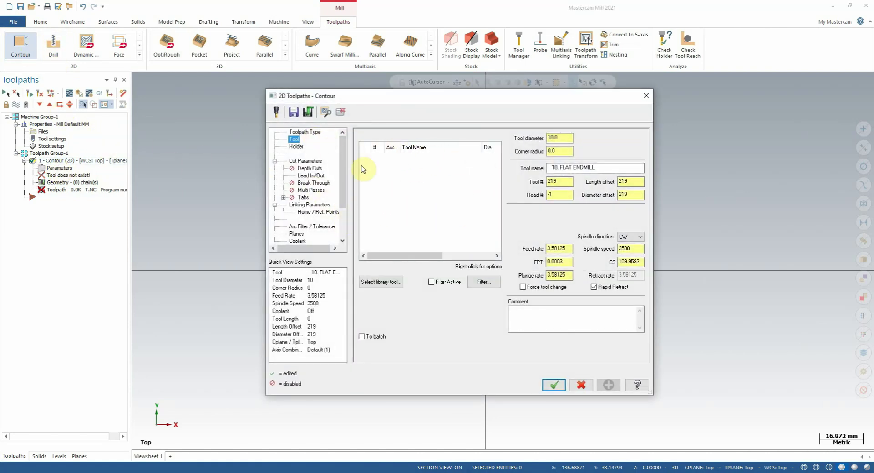
{"action": "right_click", "coordinate": [411, 196]}
{"action": "left_click", "coordinate": [400, 204]}
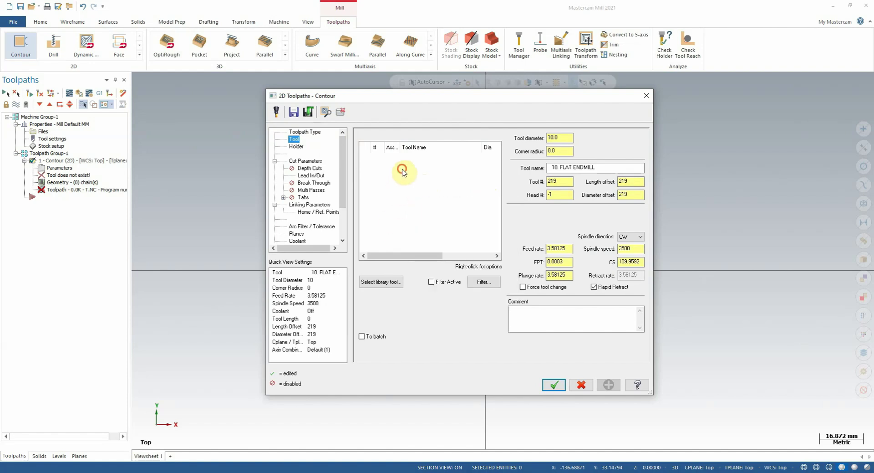
{"action": "right_click", "coordinate": [424, 189]}
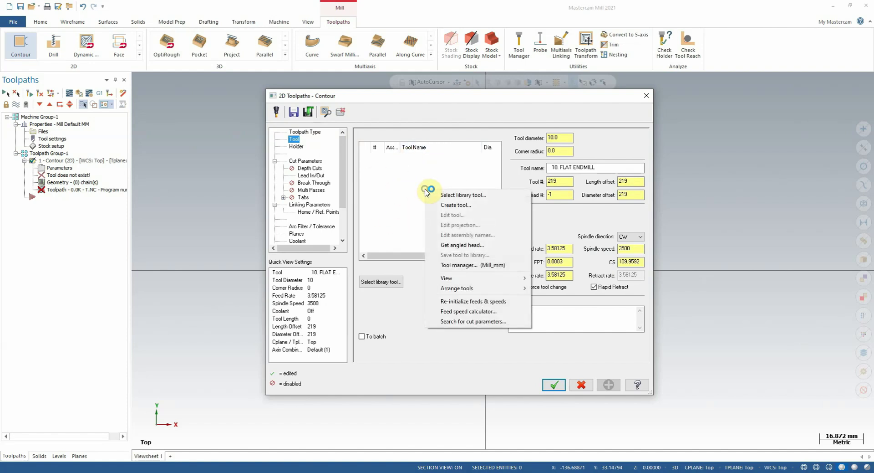
{"action": "left_click", "coordinate": [469, 200]}
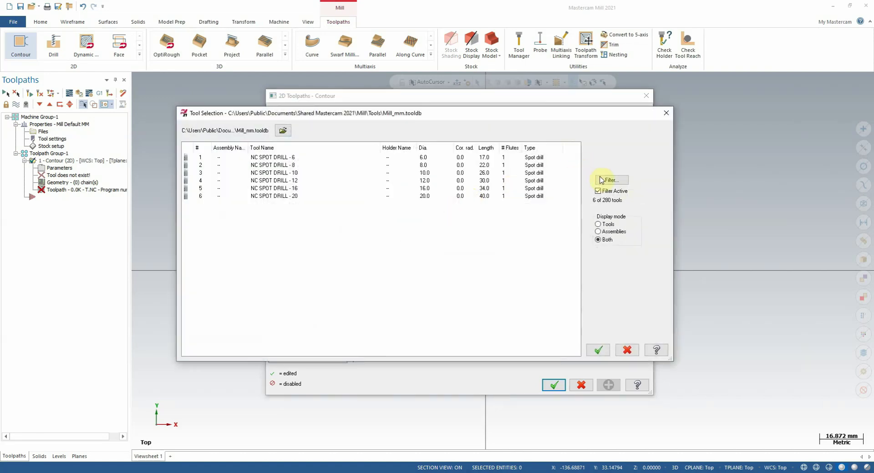
{"action": "left_click", "coordinate": [610, 181]}
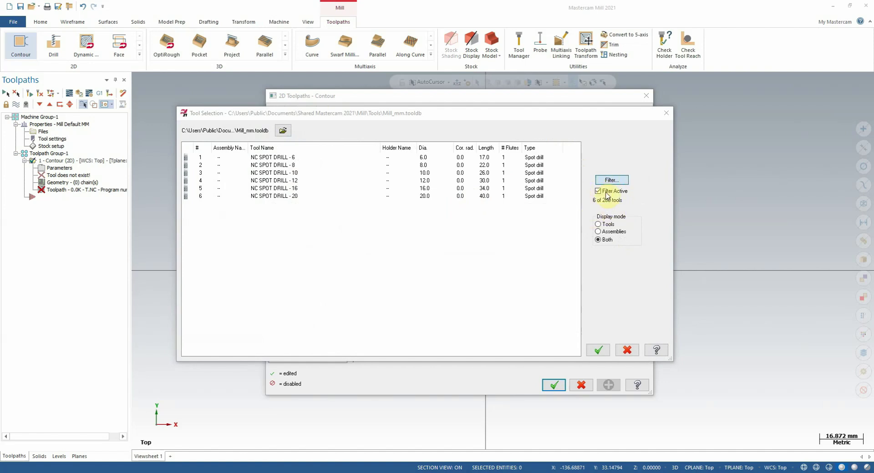
{"action": "left_click", "coordinate": [589, 126]}
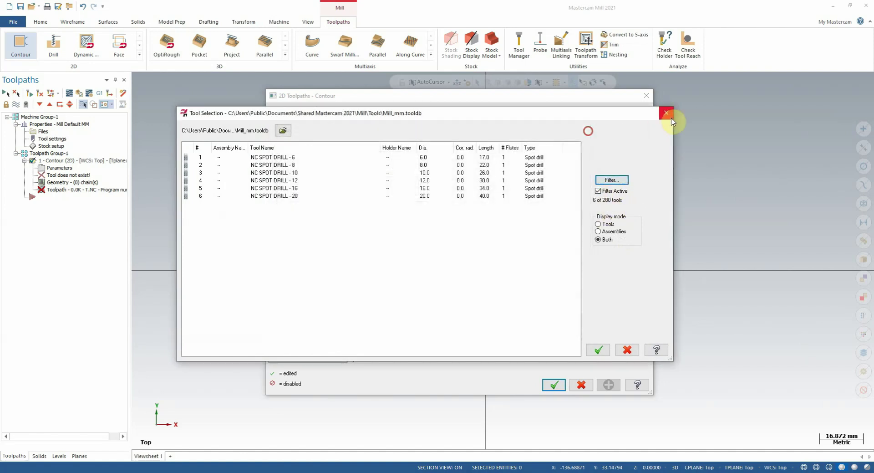
{"action": "left_click", "coordinate": [667, 113]}
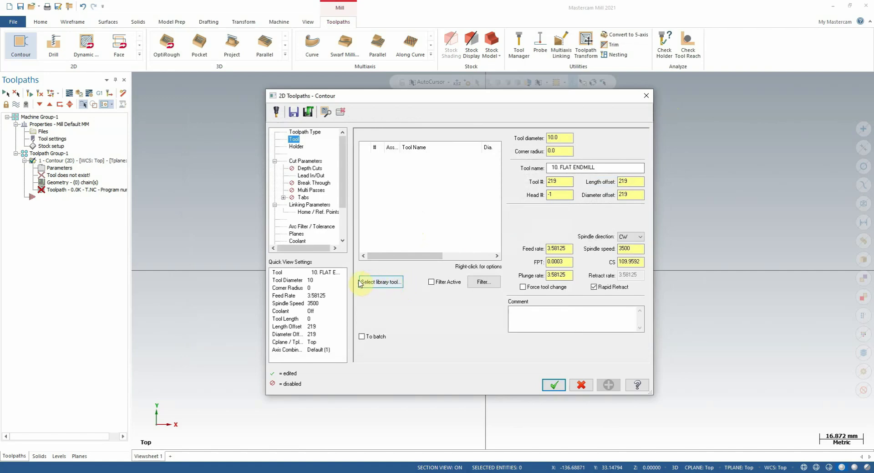
- Open the Mill_mm tool library for the contour operation and filter it to dove mills instead of spot drills
{"action": "right_click", "coordinate": [443, 208]}
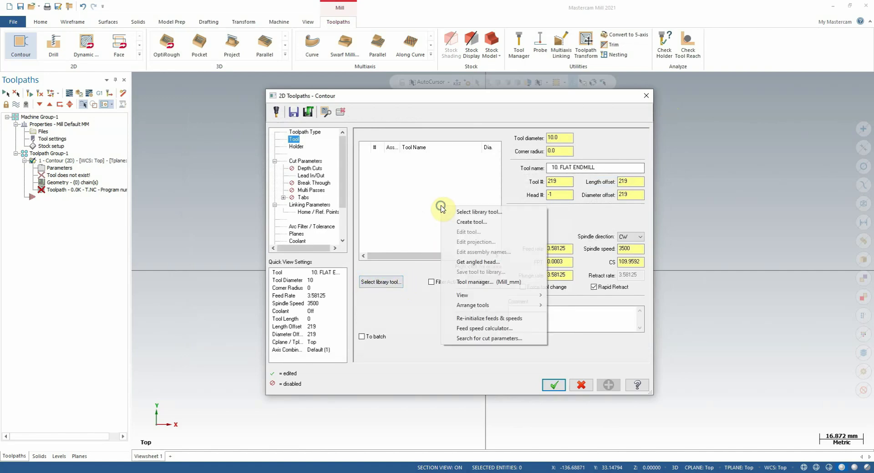
{"action": "left_click", "coordinate": [490, 216]}
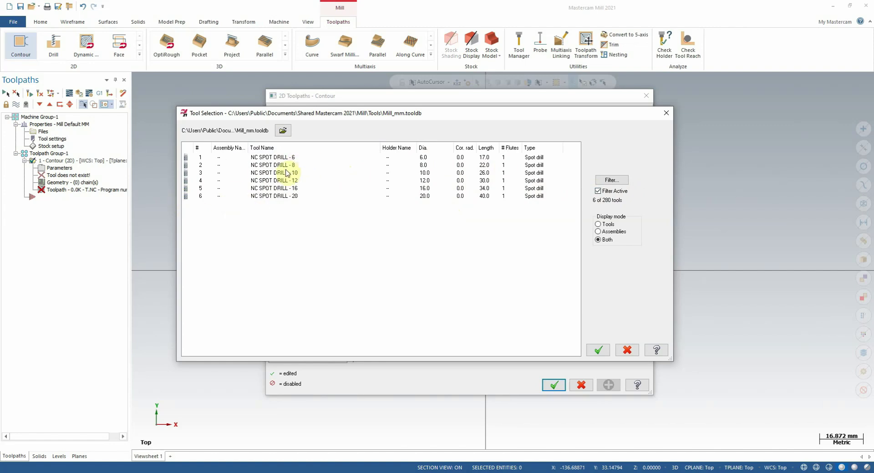
{"action": "left_click", "coordinate": [619, 181]}
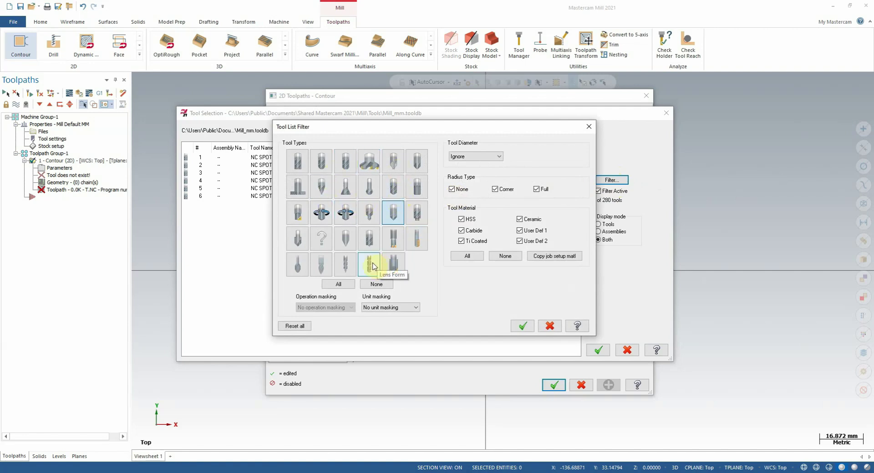
{"action": "left_click", "coordinate": [389, 212]}
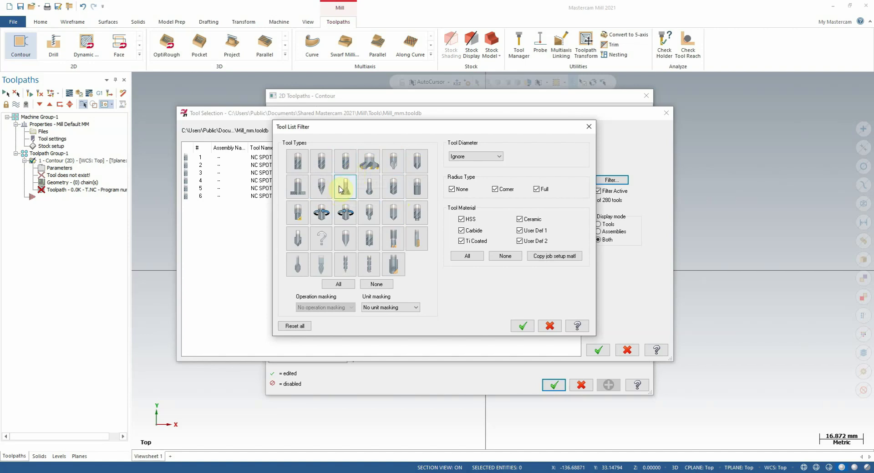
{"action": "left_click", "coordinate": [523, 325]}
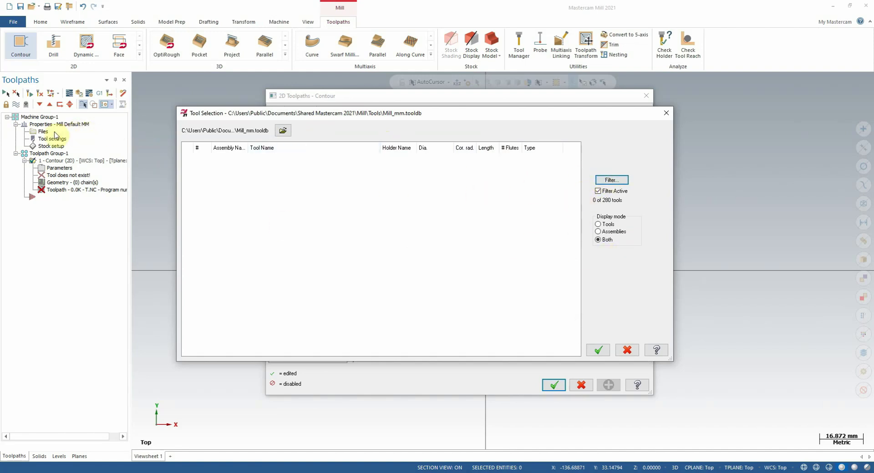
- Change the library's tool type filter from dove mills to slot mills and leave the tool selection without picking a tool
{"action": "left_click", "coordinate": [612, 181]}
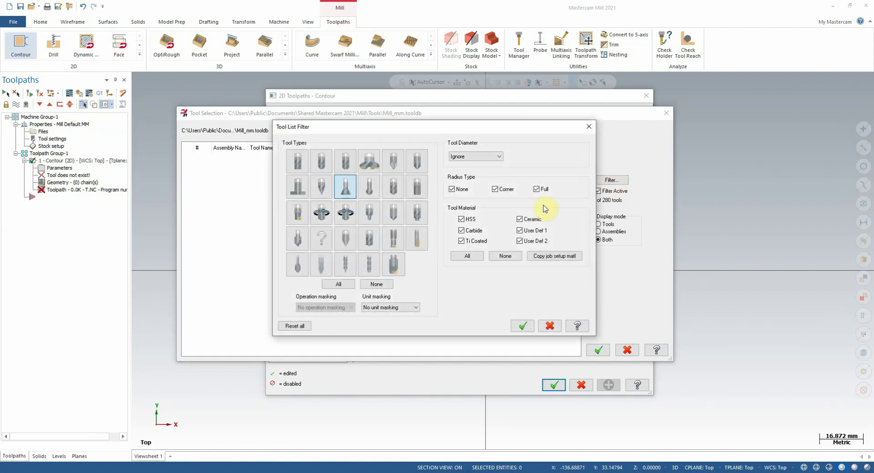
{"action": "left_click", "coordinate": [345, 187]}
{"action": "left_click", "coordinate": [304, 188]}
{"action": "left_click", "coordinate": [523, 326]}
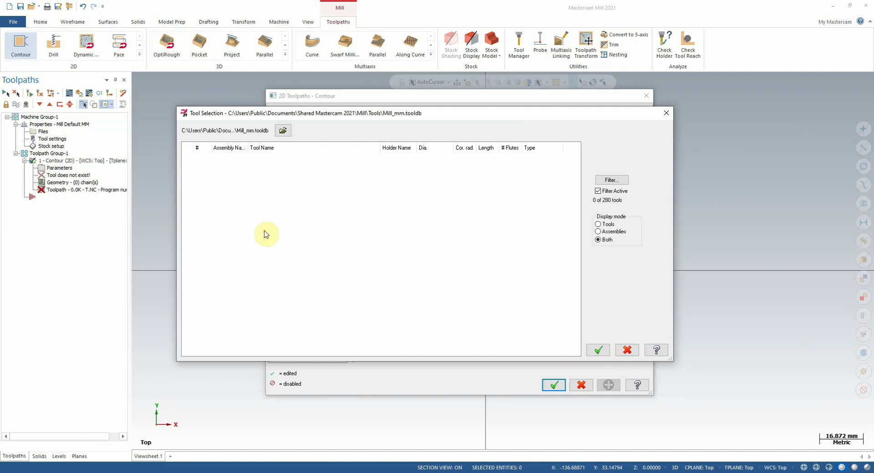
{"action": "key", "text": "Escape"}
- Start creating a new tool for the contour operation, choosing Slot mill as the type and proceeding to its geometry
{"action": "right_click", "coordinate": [420, 192]}
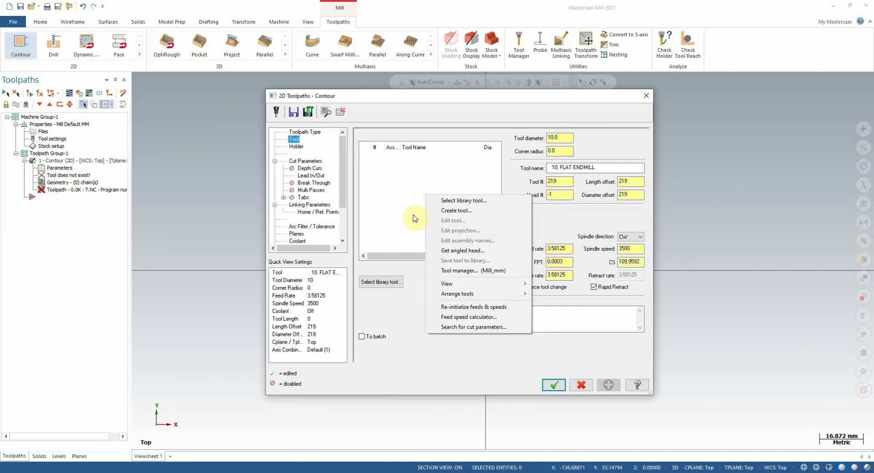
{"action": "right_click", "coordinate": [390, 173]}
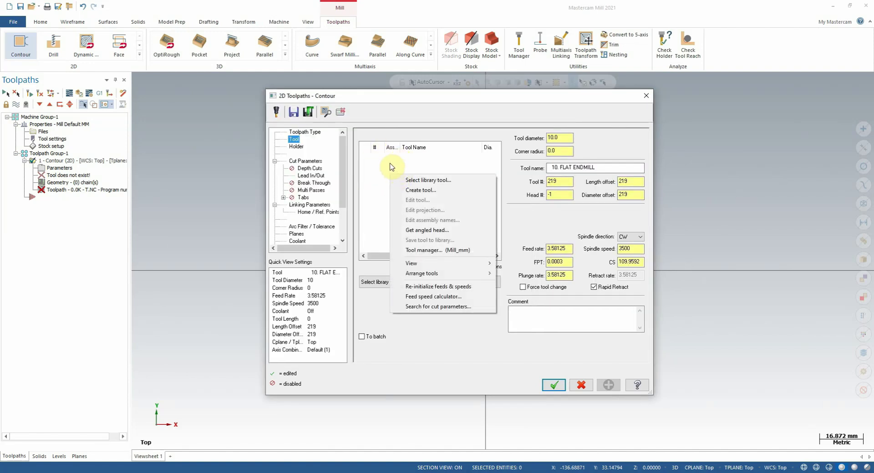
{"action": "left_click", "coordinate": [416, 194]}
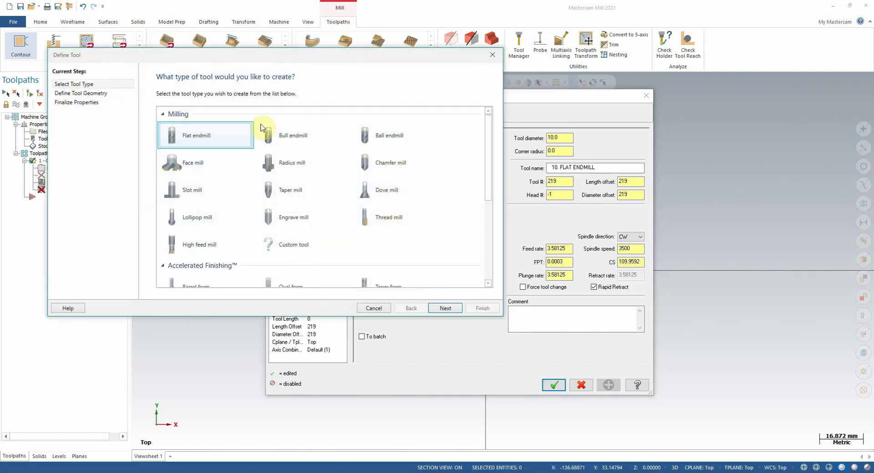
{"action": "scroll", "coordinate": [282, 209], "scroll_direction": "down", "scroll_amount": 3}
{"action": "scroll", "coordinate": [309, 200], "scroll_direction": "up", "scroll_amount": 3}
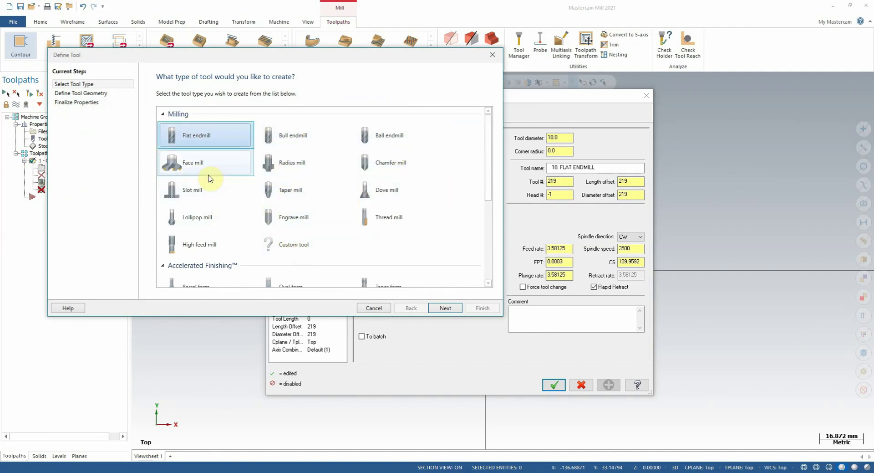
{"action": "left_click", "coordinate": [203, 190]}
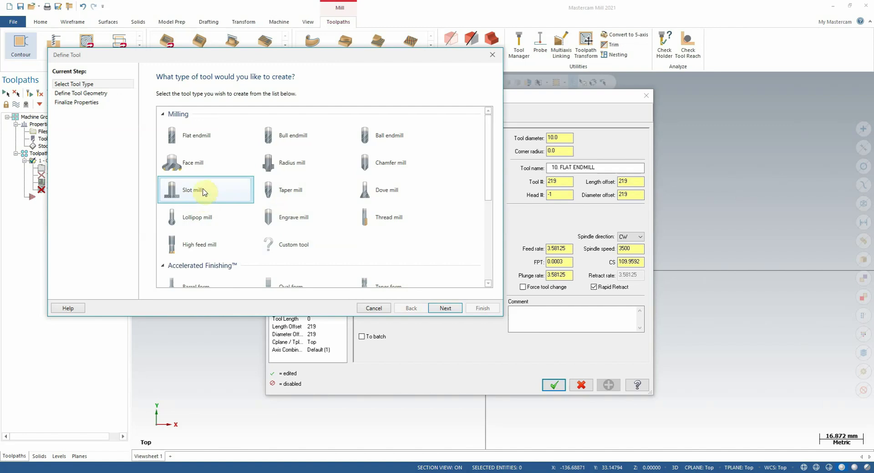
{"action": "left_click", "coordinate": [446, 308]}
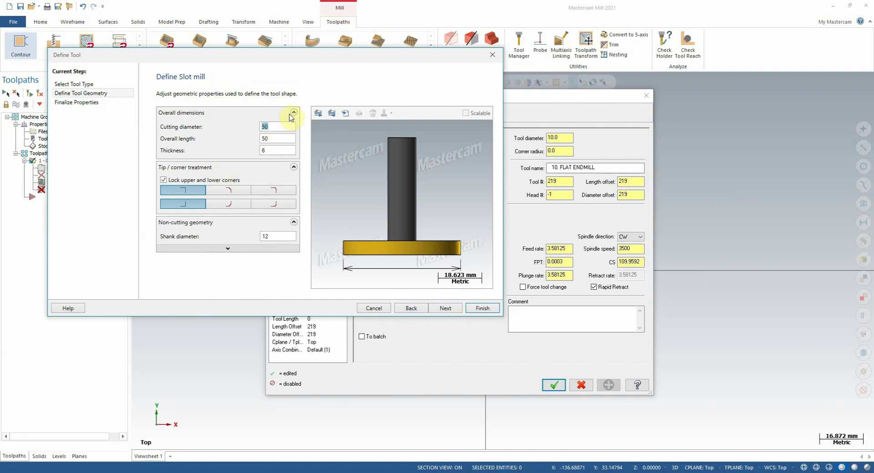
- Set the slot mill's cutting diameter to 30, overall length to 80 and thickness to 10
{"action": "left_click", "coordinate": [228, 249]}
{"action": "left_click", "coordinate": [230, 249]}
{"action": "left_click_drag", "start_coordinate": [291, 126], "coordinate": [228, 123]}
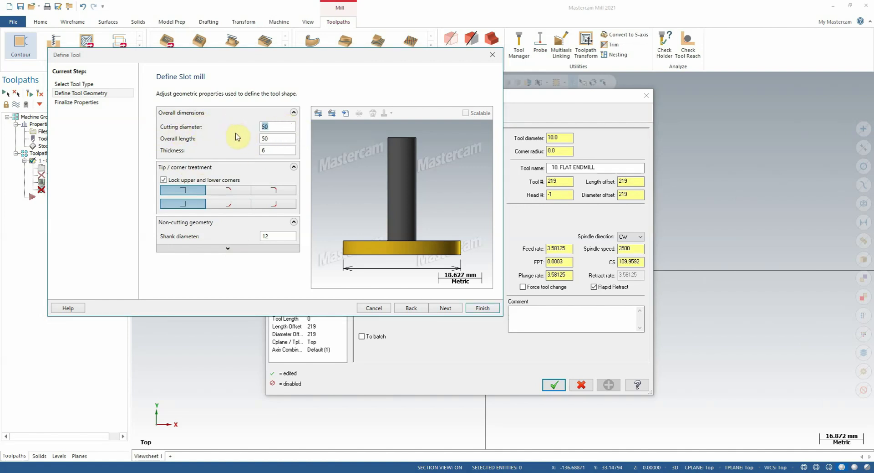
{"action": "type", "text": "30"}
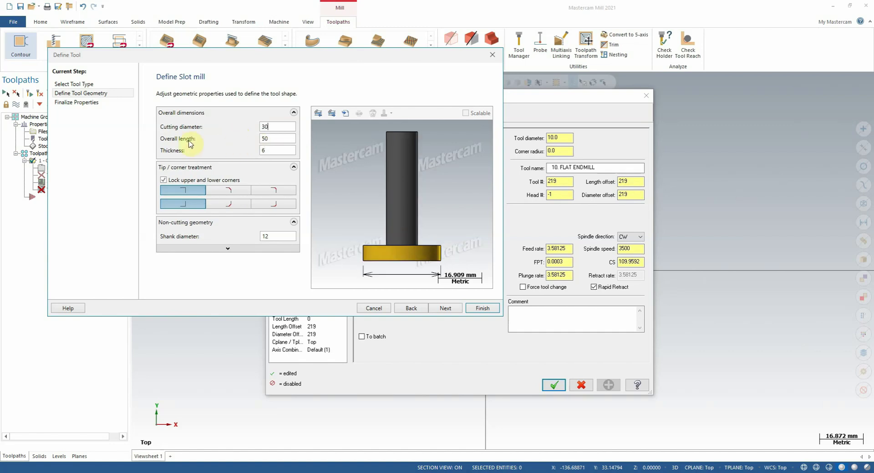
{"action": "left_click", "coordinate": [279, 134]}
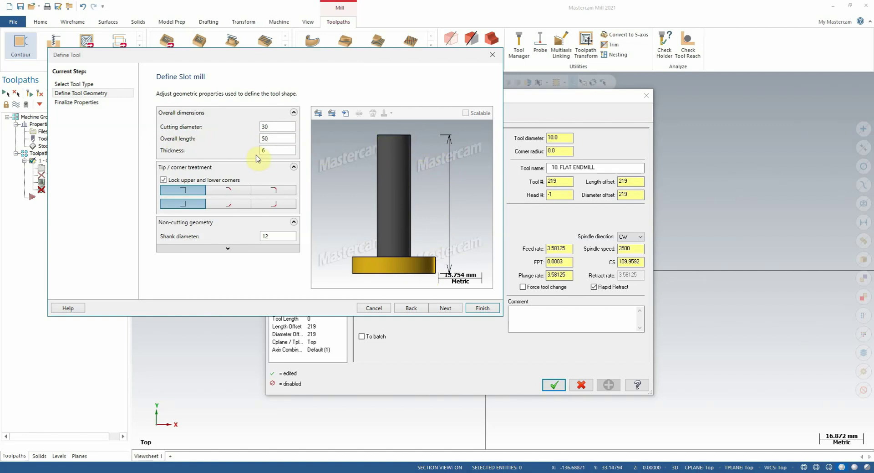
{"action": "left_click_drag", "start_coordinate": [278, 137], "coordinate": [246, 139]}
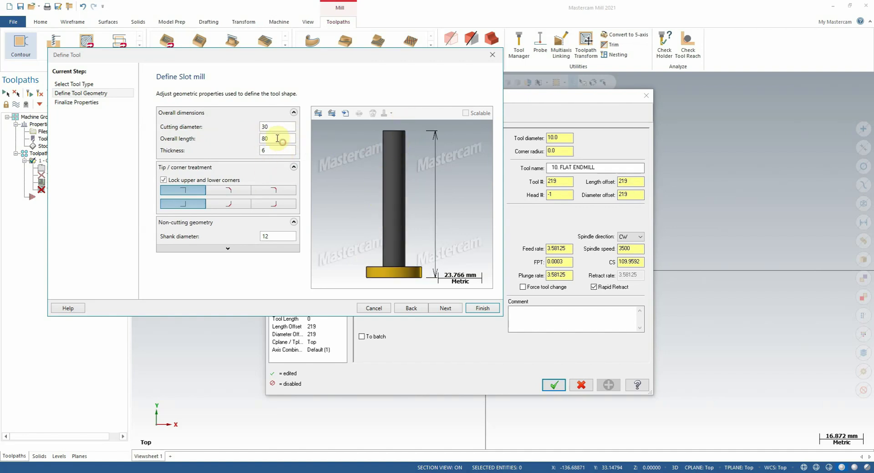
{"action": "left_click", "coordinate": [276, 150]}
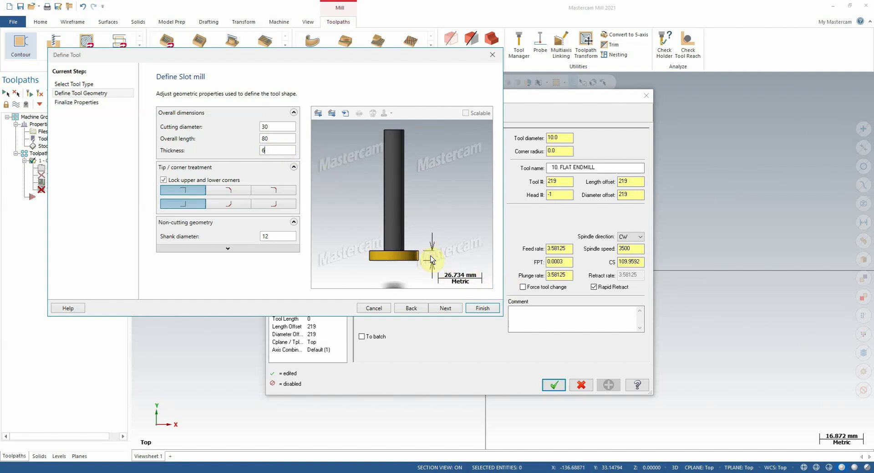
{"action": "left_click_drag", "start_coordinate": [286, 150], "coordinate": [269, 154]}
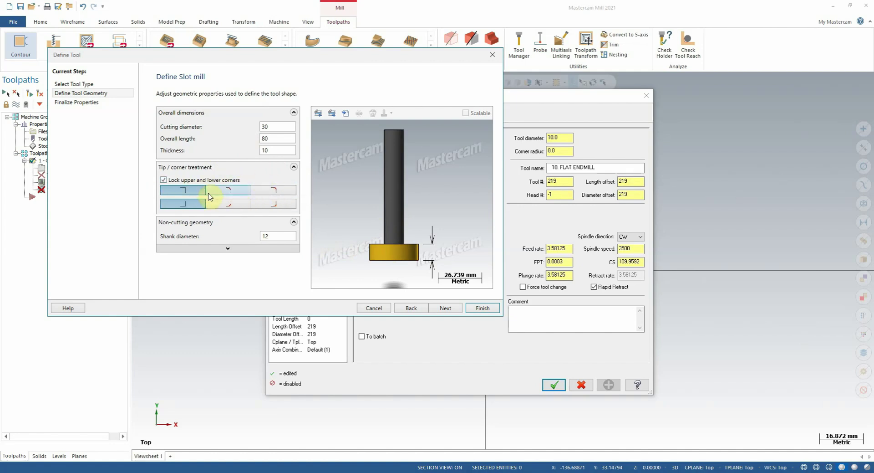
- Try the chamfer and radius corner treatments on the slot mill and restore its square upper and lower corners
{"action": "left_click", "coordinate": [235, 194]}
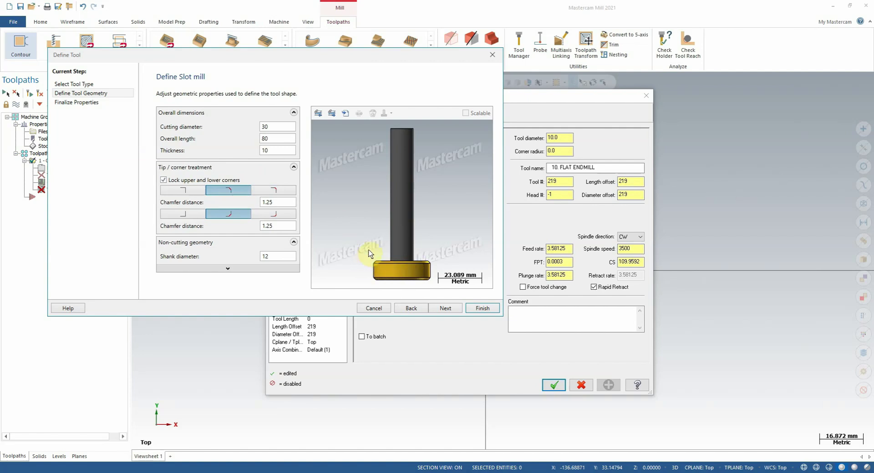
{"action": "left_click", "coordinate": [272, 190]}
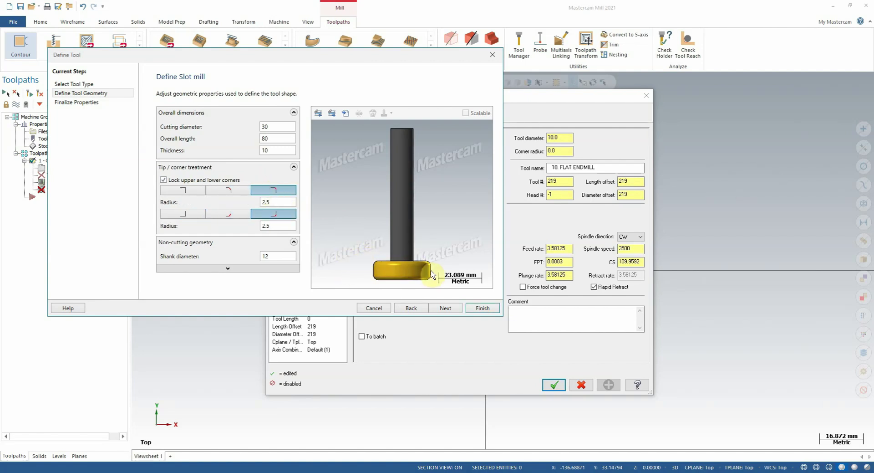
{"action": "left_click", "coordinate": [184, 190]}
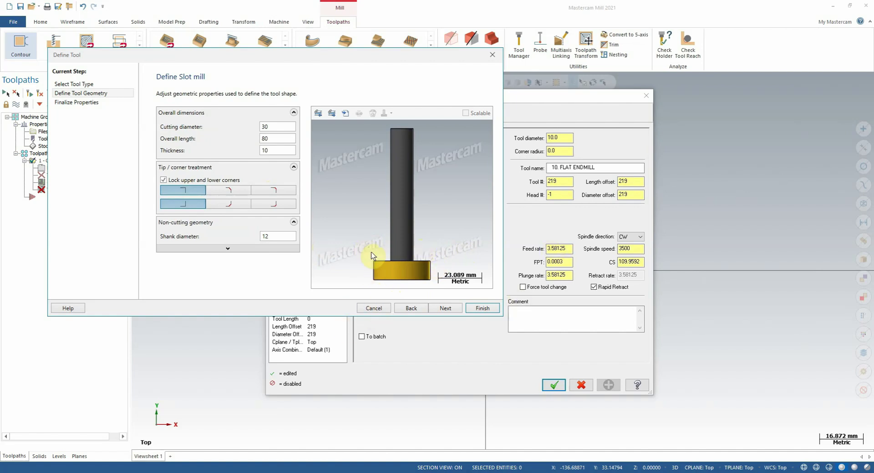
- Review the slot mill's non-cutting geometry, checking the shank diameter and the additional shoulder length setting
{"action": "left_click", "coordinate": [272, 238]}
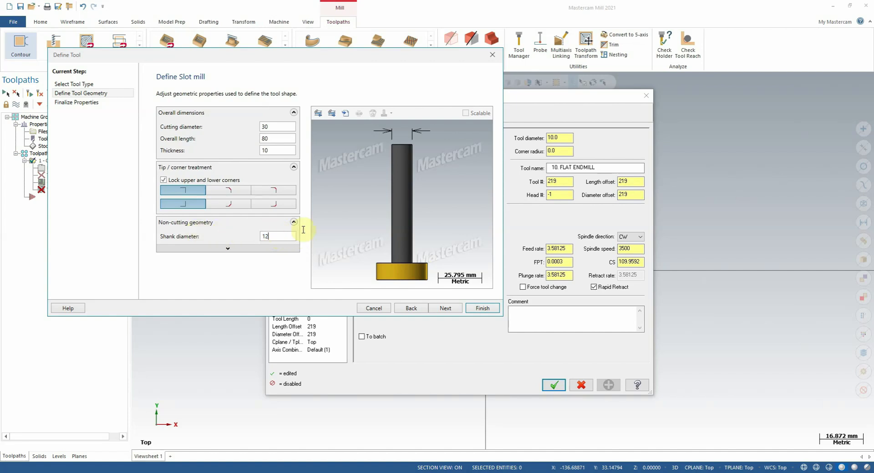
{"action": "left_click_drag", "start_coordinate": [291, 235], "coordinate": [263, 236]}
{"action": "left_click", "coordinate": [228, 249]}
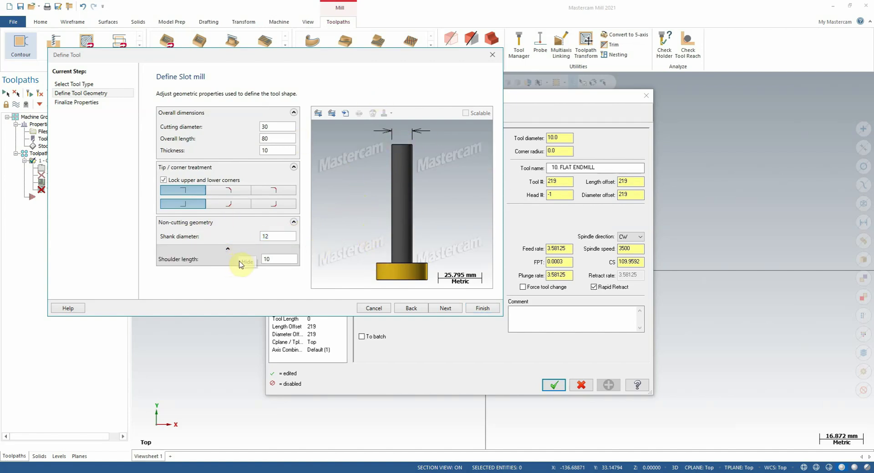
{"action": "left_click", "coordinate": [287, 259]}
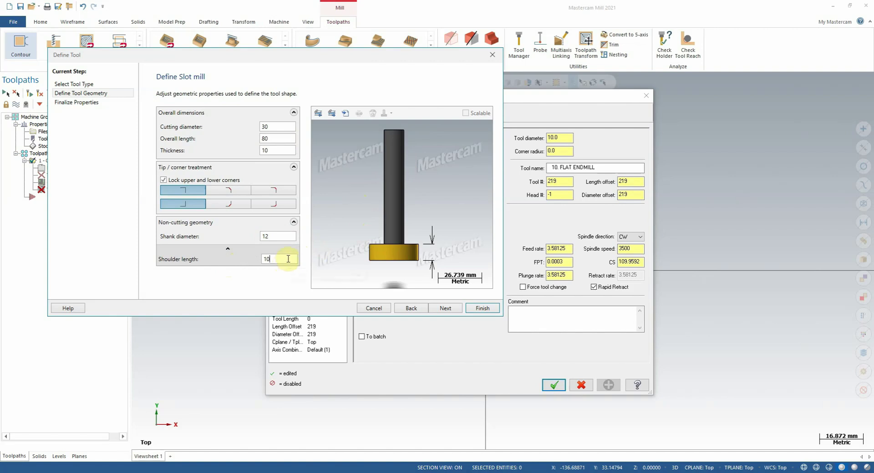
{"action": "left_click_drag", "start_coordinate": [288, 258], "coordinate": [265, 259]}
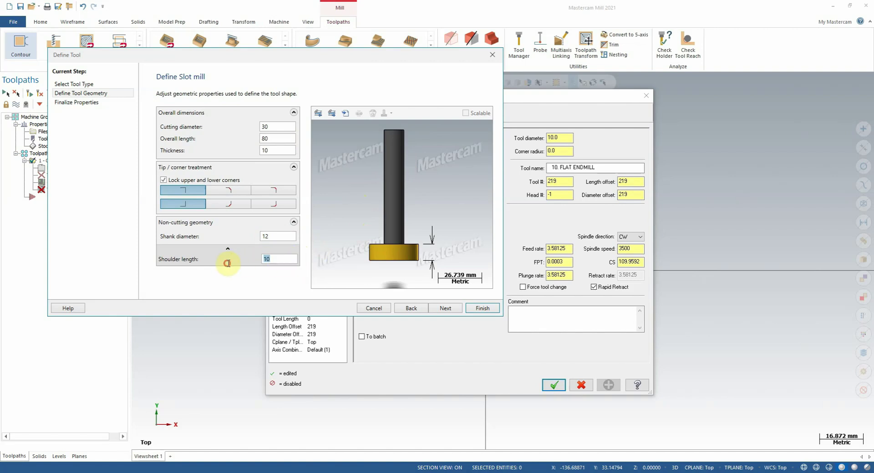
{"action": "left_click", "coordinate": [228, 248]}
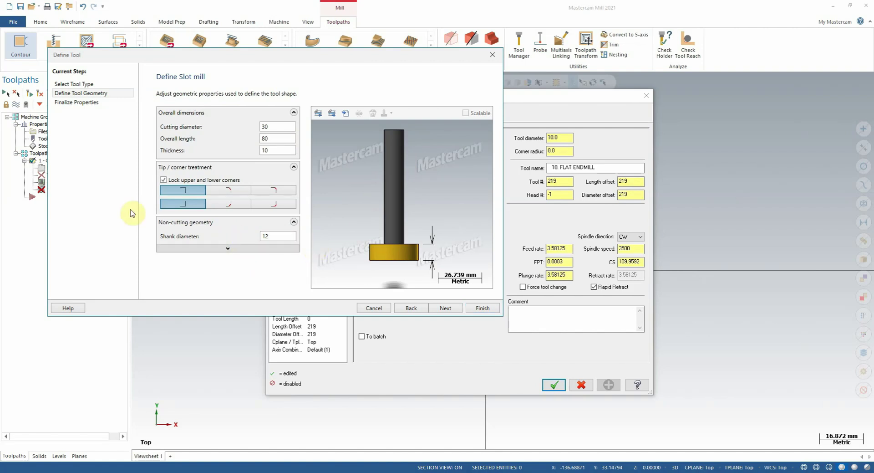
- Proceed to the slot mill's final properties and review its material options, spindle speed, retract rate and plunge rate
{"action": "left_click", "coordinate": [445, 309]}
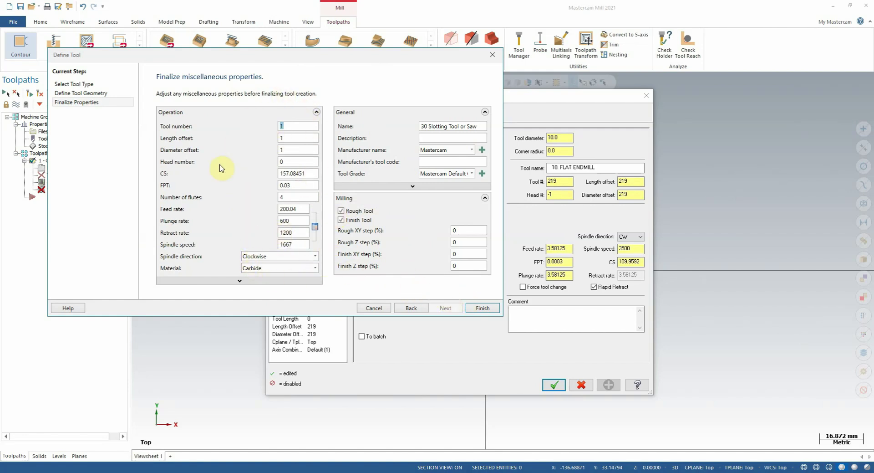
{"action": "left_click", "coordinate": [313, 268]}
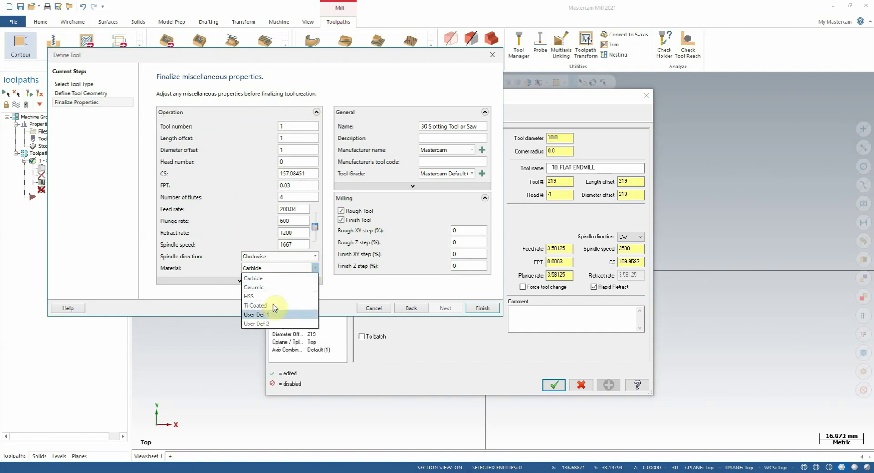
{"action": "left_click", "coordinate": [418, 282]}
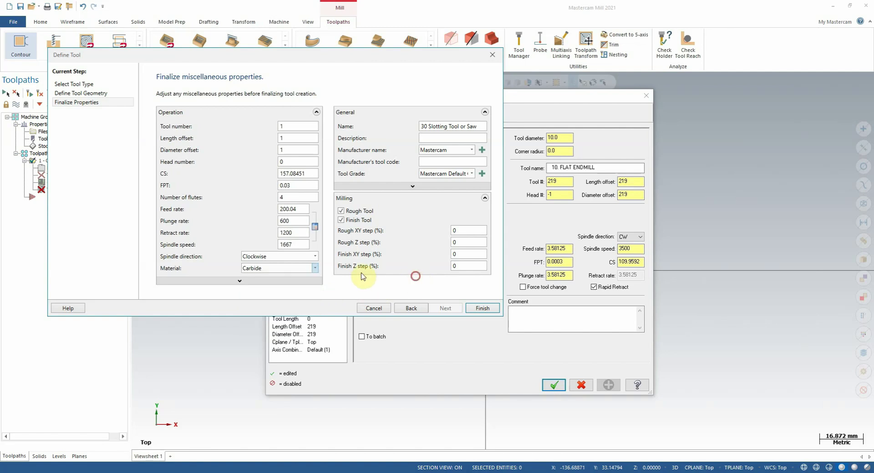
{"action": "double_click", "coordinate": [303, 243]}
{"action": "left_click", "coordinate": [297, 232]}
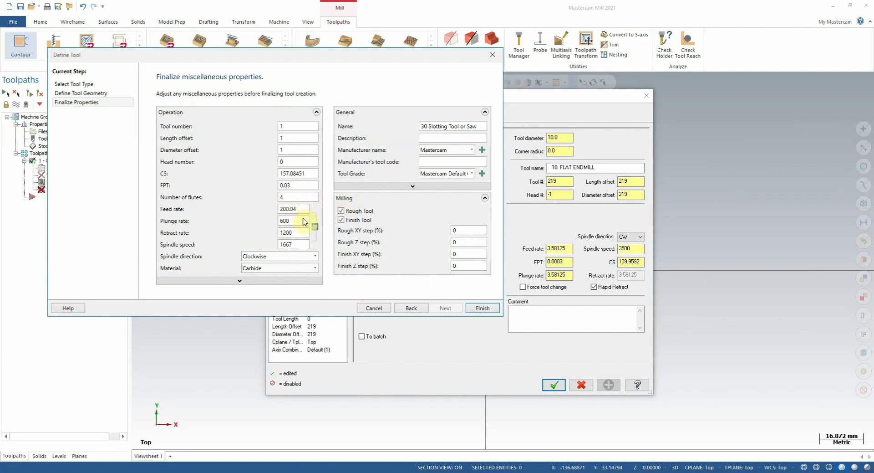
{"action": "left_click", "coordinate": [305, 222]}
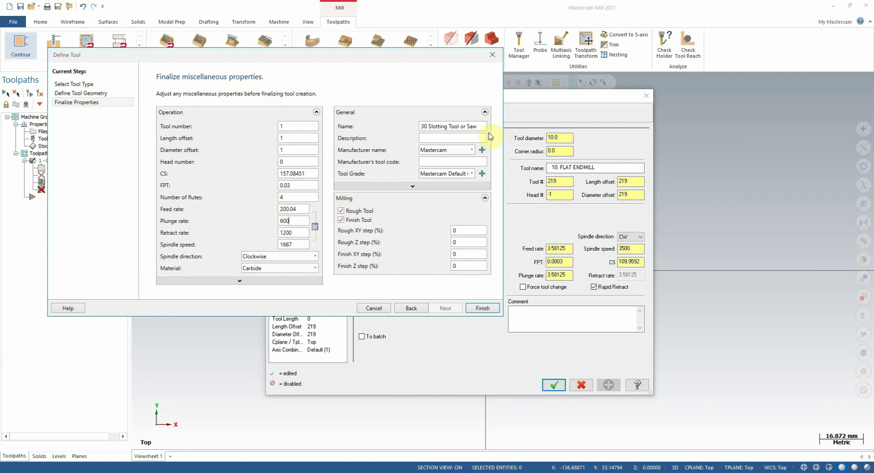
- Go back to the slot mill's geometry to check the cutting diameter and thickness needed for its name
{"action": "left_click_drag", "start_coordinate": [485, 127], "coordinate": [396, 126]}
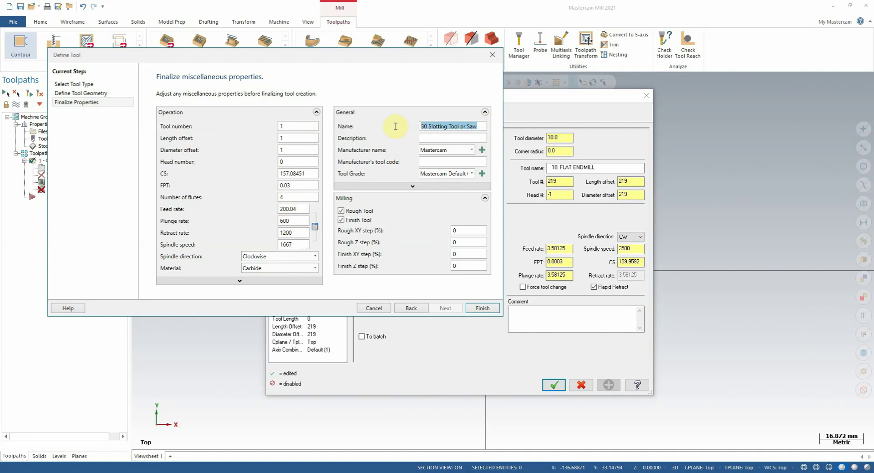
{"action": "left_click", "coordinate": [75, 84]}
{"action": "left_click", "coordinate": [79, 93]}
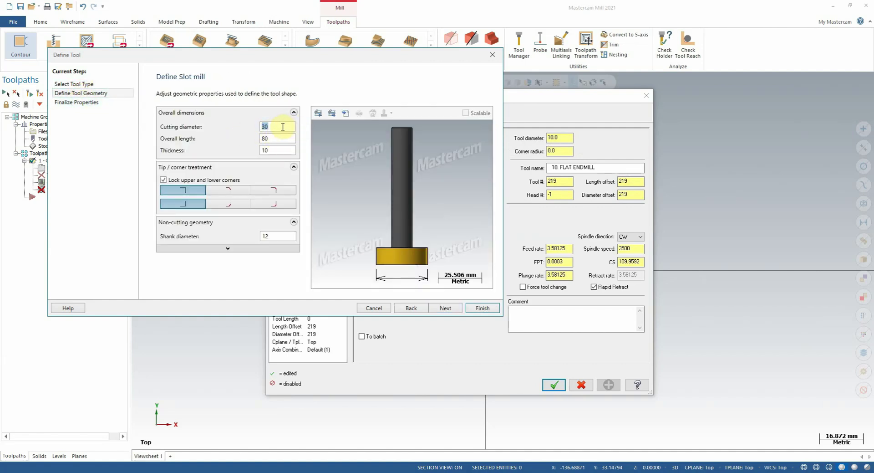
{"action": "left_click", "coordinate": [276, 150]}
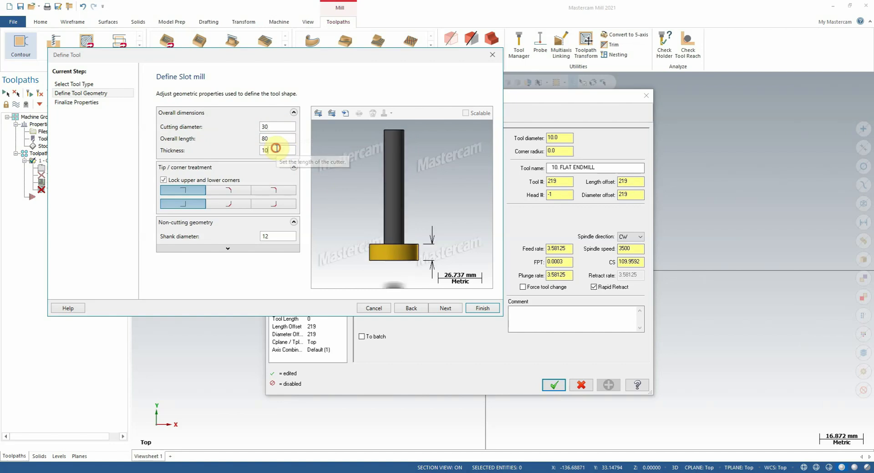
- Name the slot mill "30 mm x 10 mm Woodruff" in its final properties and finish creating the tool
{"action": "left_click", "coordinate": [76, 102]}
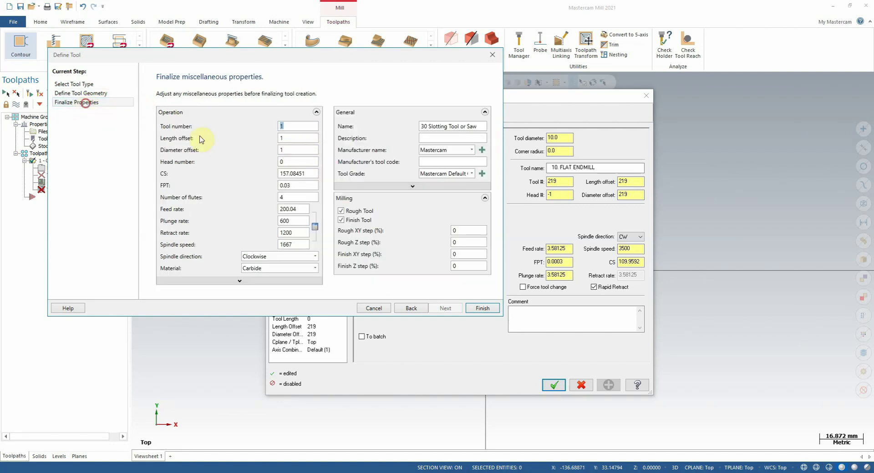
{"action": "left_click_drag", "start_coordinate": [479, 126], "coordinate": [429, 128]}
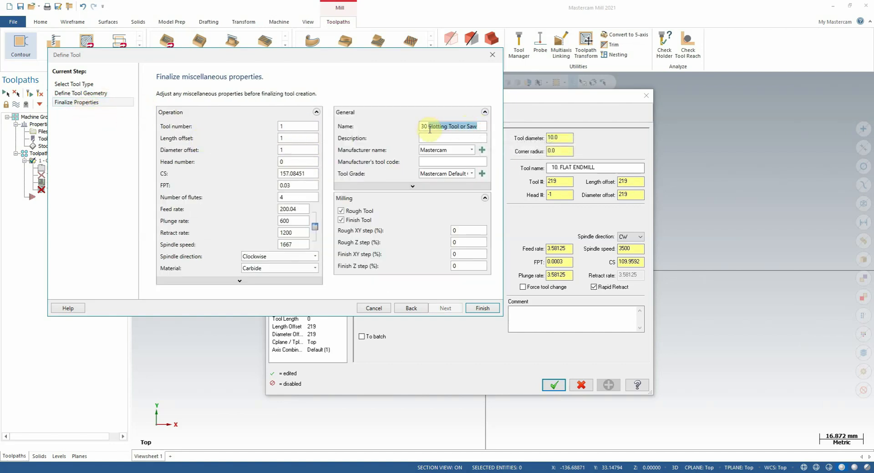
{"action": "type", "text": "mm x 10 mm Woodruff"}
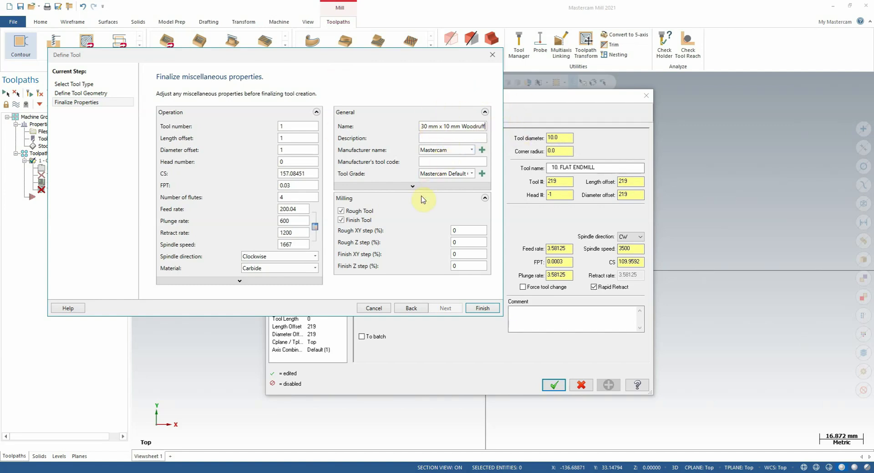
{"action": "left_click", "coordinate": [494, 308]}
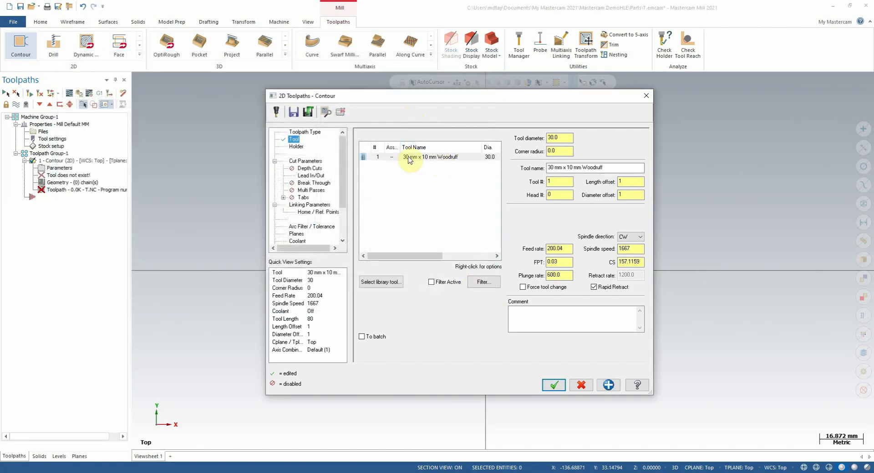
- Select the new Woodruff cutter in the contour operation's tool list and check its tool name
{"action": "left_click", "coordinate": [451, 156]}
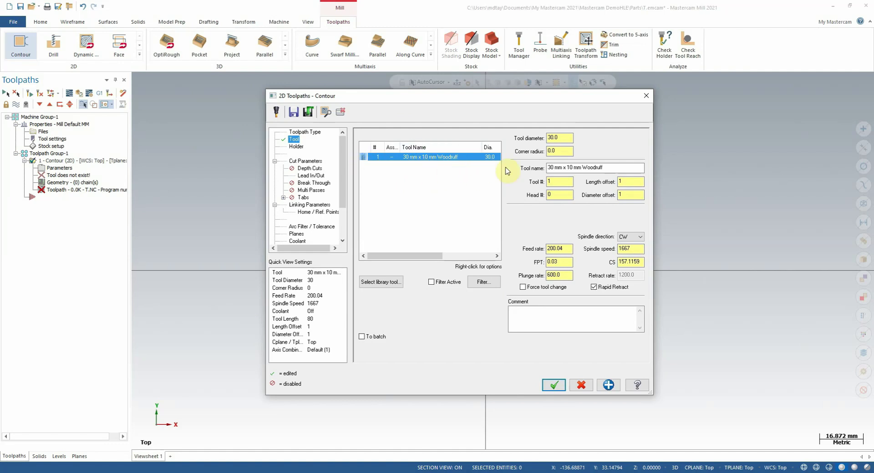
{"action": "left_click", "coordinate": [617, 169]}
{"action": "left_click", "coordinate": [628, 168]}
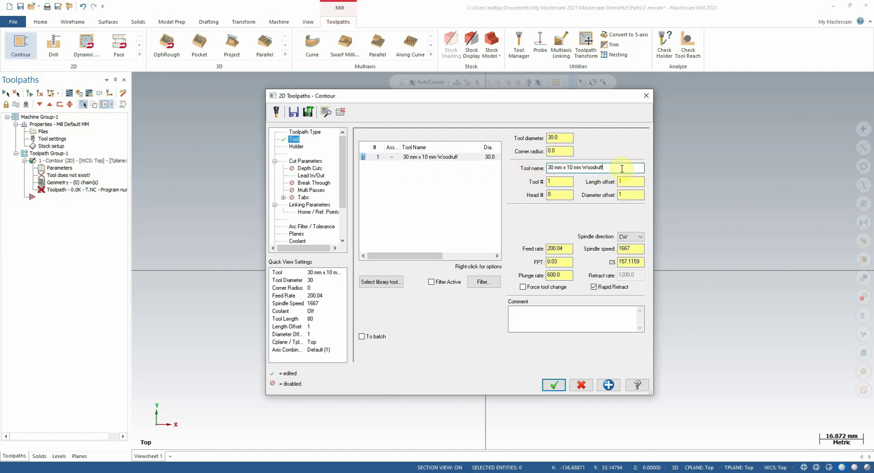